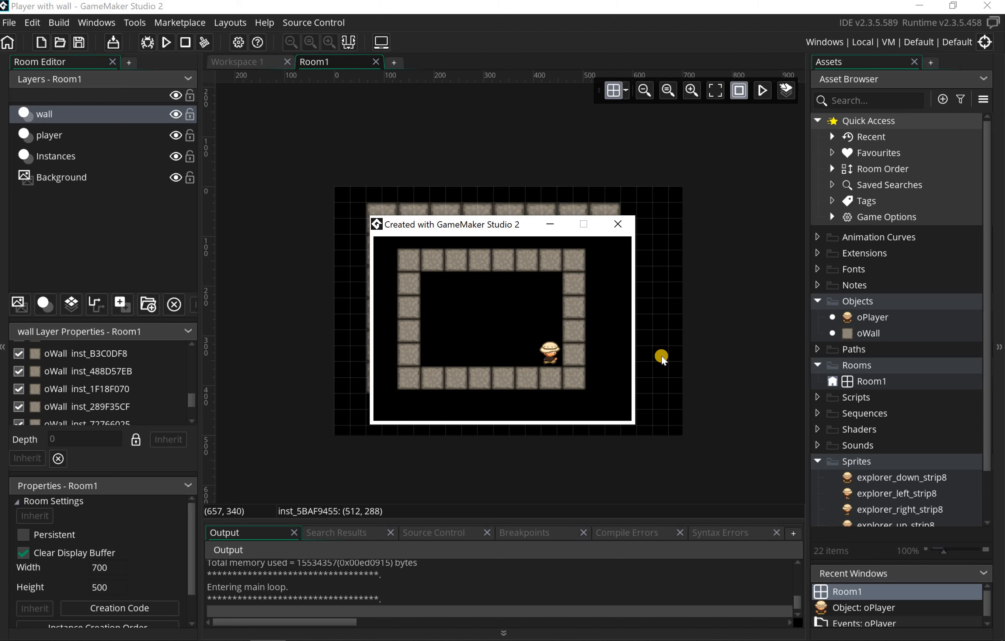
# Test the running game by walking the player around inside the walled room, and close the game window
pyautogui.press('Left')
pyautogui.press('Up')
pyautogui.press('Right')
pyautogui.press('Left')
pyautogui.press('Left')
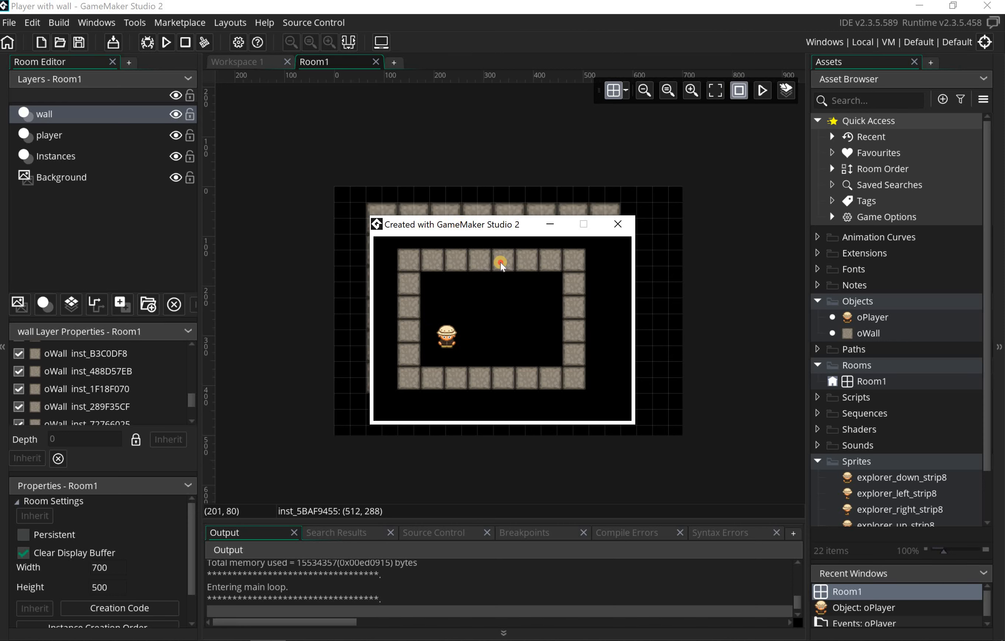
pyautogui.moveTo(500, 262)
pyautogui.mouseDown()
pyautogui.moveTo(480, 213)
pyautogui.moveTo(512, 249)
pyautogui.mouseUp()
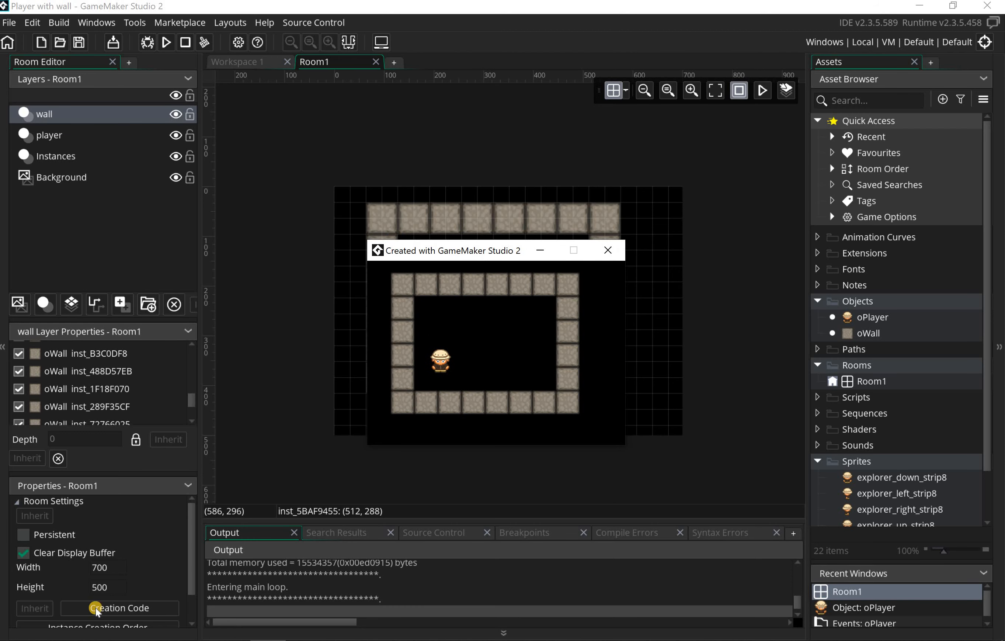
pyautogui.moveTo(494, 252); pyautogui.dragTo(498, 243)
pyautogui.click(555, 379)
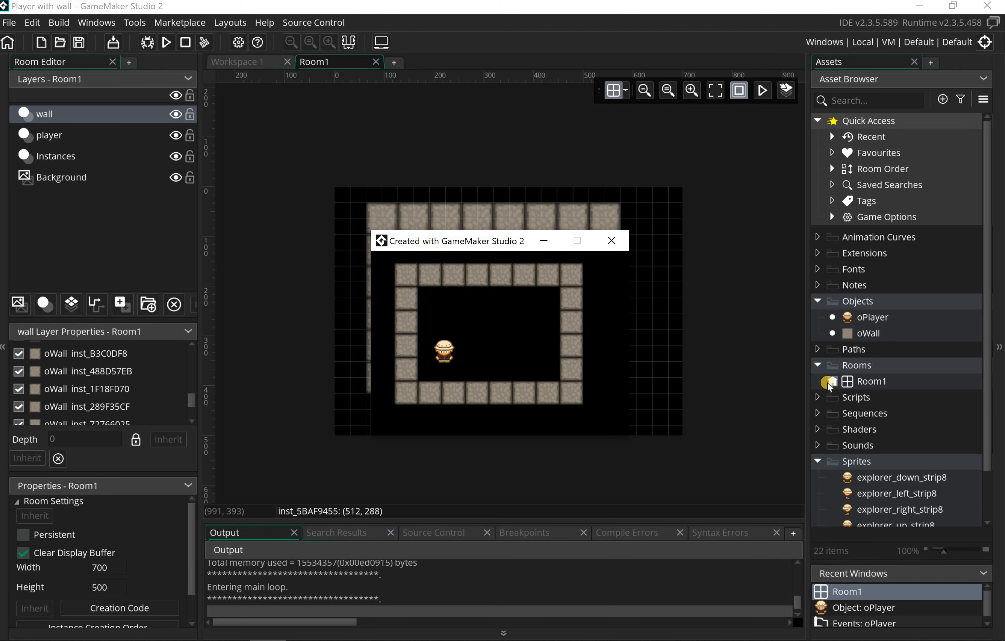
pyautogui.press('Right')
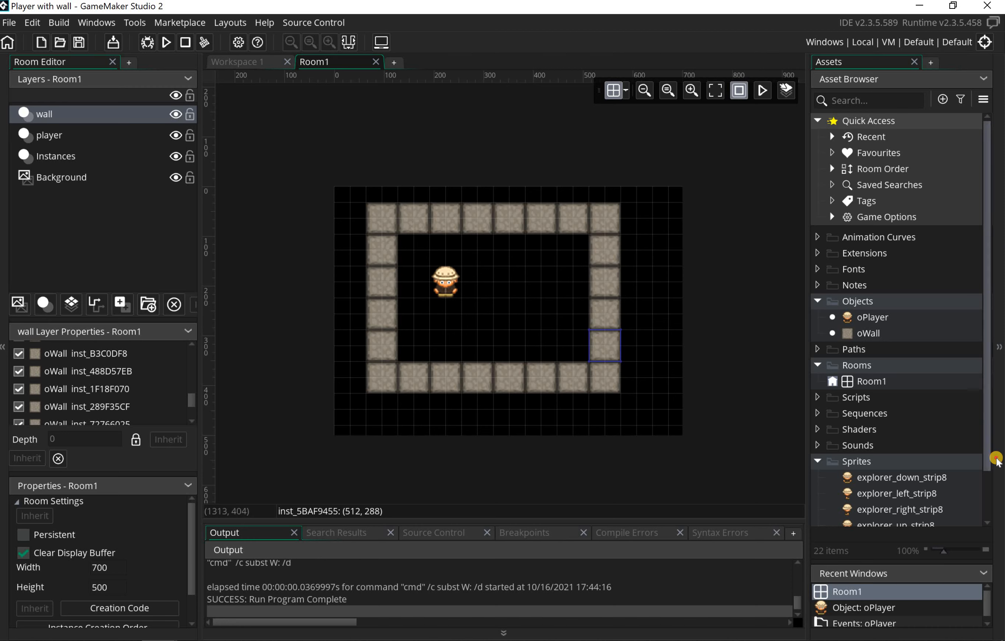
# Create a new sprite named sWallBroken in the Sprites group
pyautogui.scroll(-3, 998, 472)
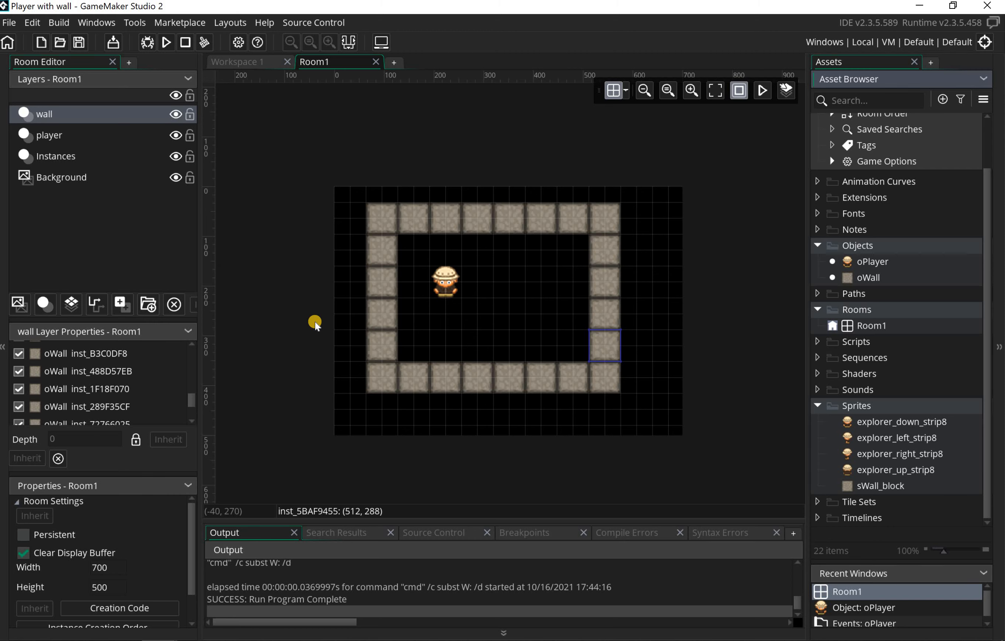
pyautogui.rightClick(869, 406)
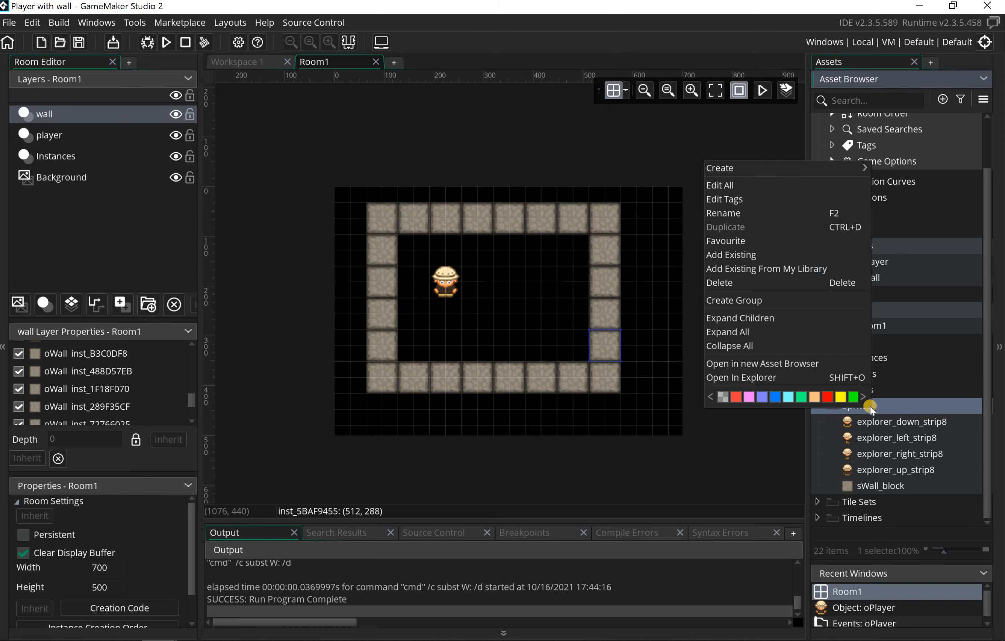
pyautogui.moveTo(821, 166)
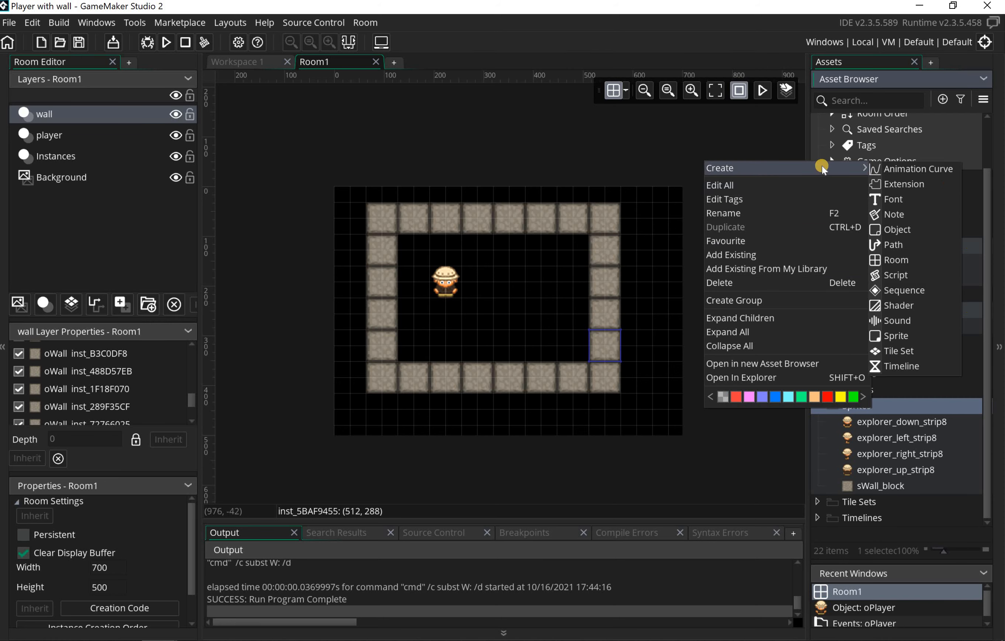
pyautogui.click(911, 336)
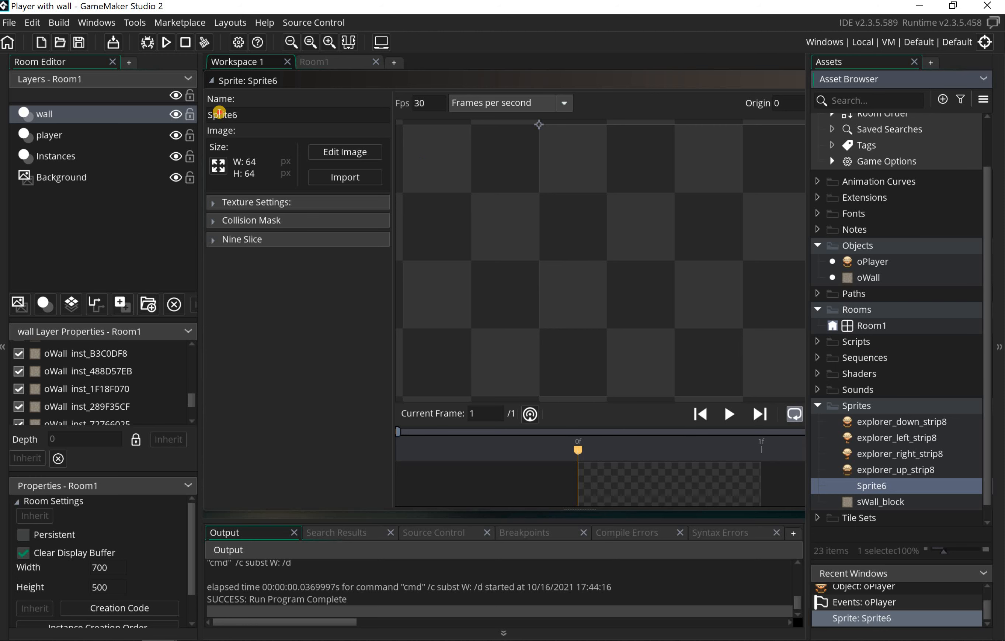
pyautogui.click(219, 114)
pyautogui.hotkey('ctrl', 'a')
pyautogui.write('s')
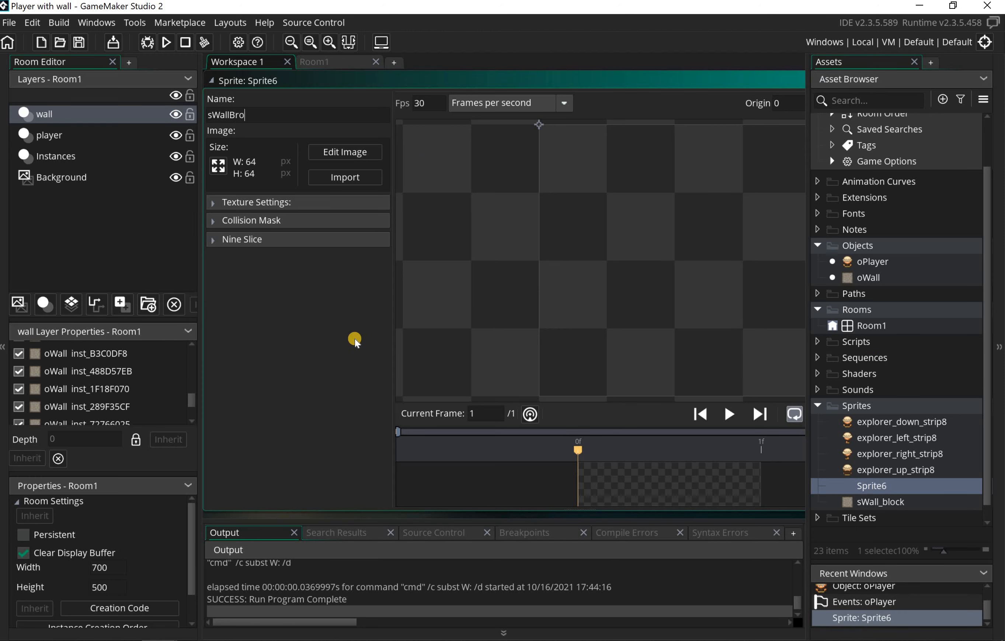
pyautogui.write('WallBroken')
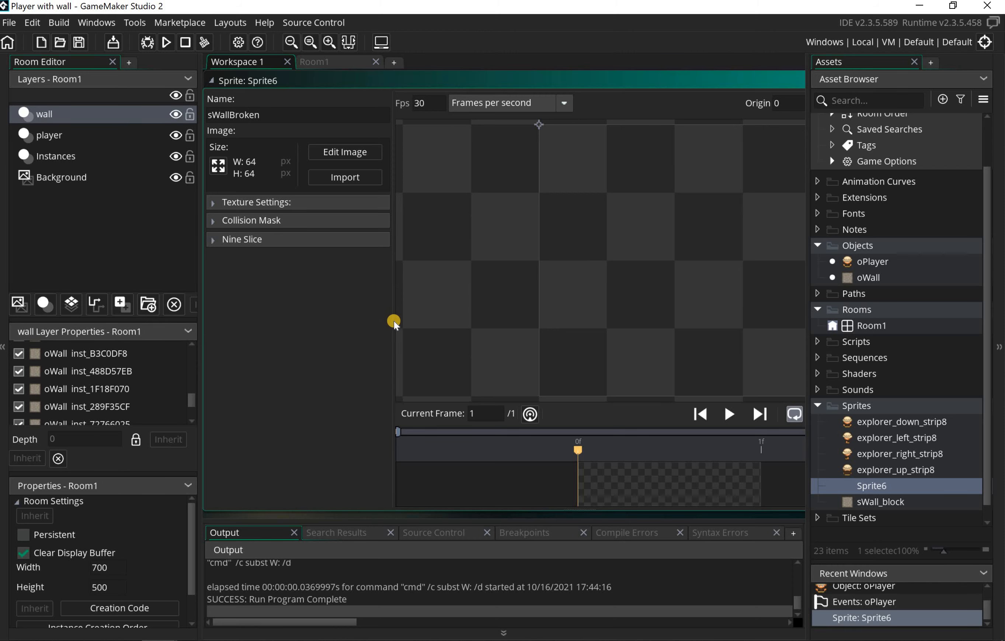
# Add wall_block.png and wall_block_cracked1.png to wall_block_cracked4.png from the Wall folder as image frames of sWallBroken
pyautogui.click(347, 152)
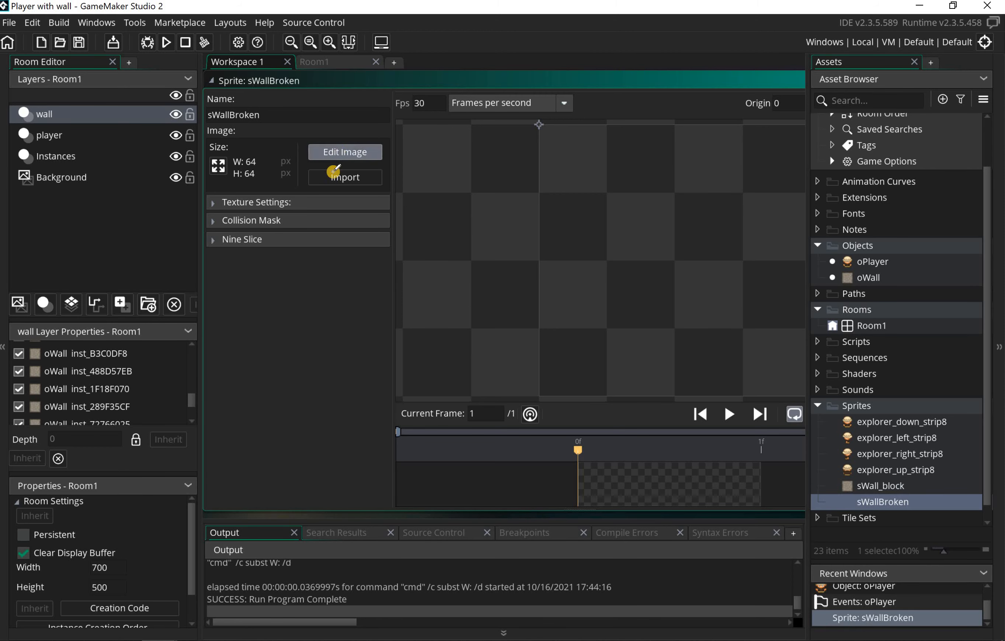
pyautogui.click(6, 294)
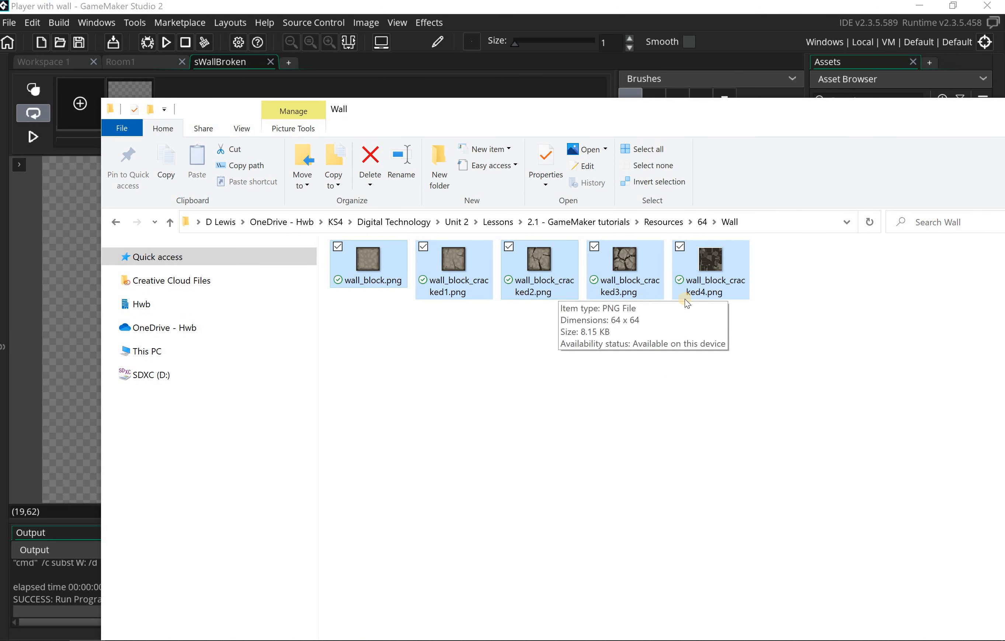
pyautogui.moveTo(384, 113); pyautogui.dragTo(340, 195)
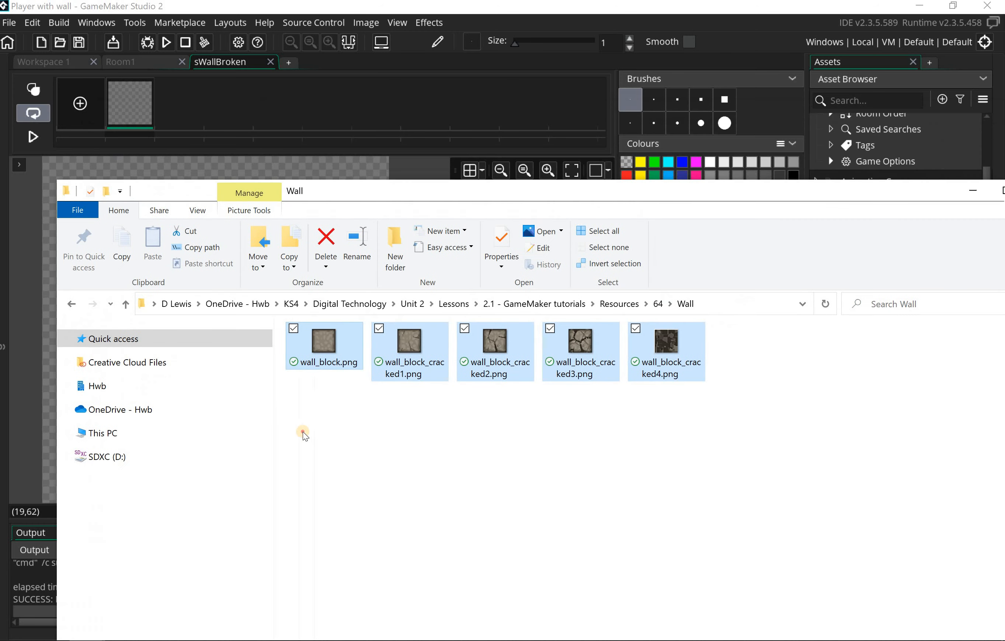
pyautogui.moveTo(303, 432); pyautogui.dragTo(666, 348)
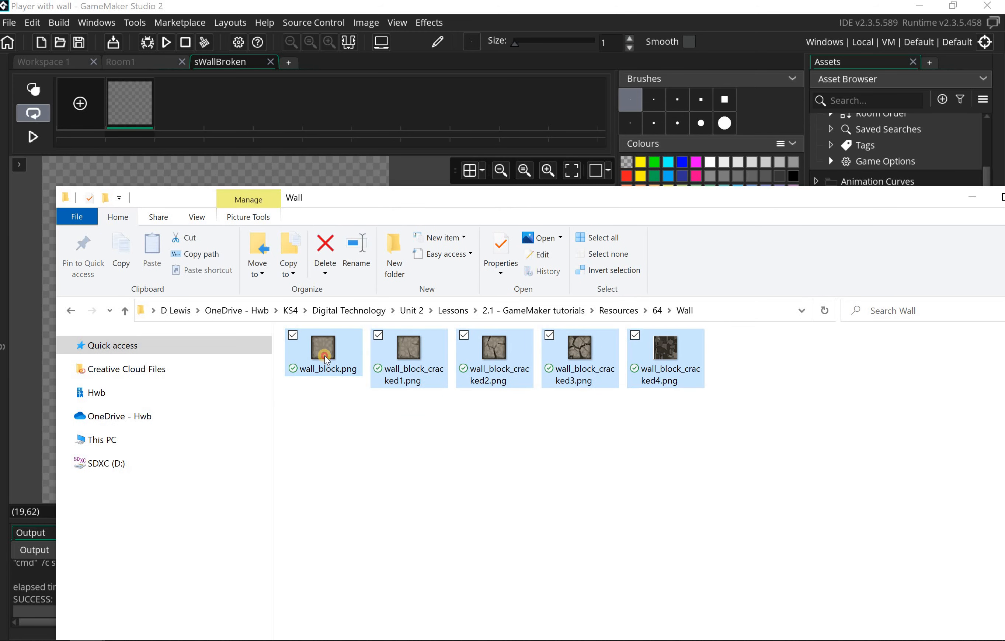
pyautogui.moveTo(326, 359); pyautogui.dragTo(174, 104)
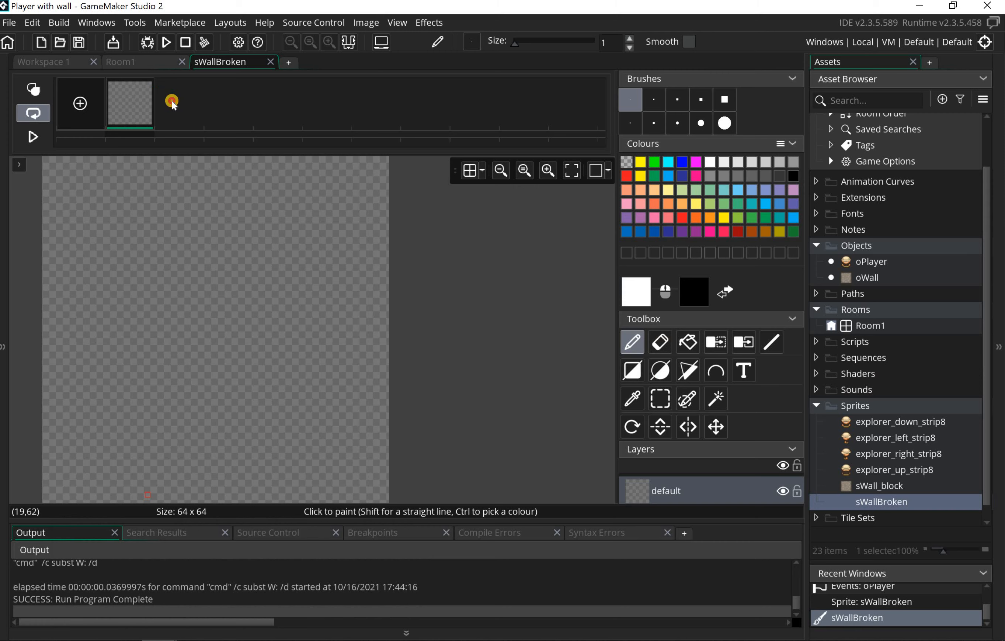
# Review the imported wall frames, delete the blank first frame of sWallBroken, and close its image editor
pyautogui.click(230, 107)
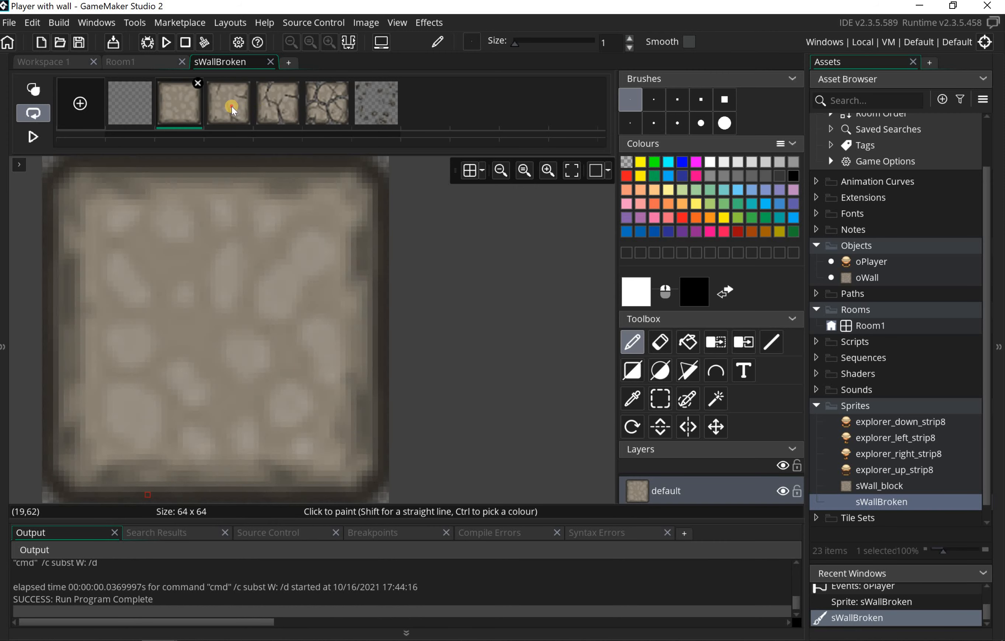
pyautogui.click(276, 107)
pyautogui.click(328, 106)
pyautogui.click(370, 109)
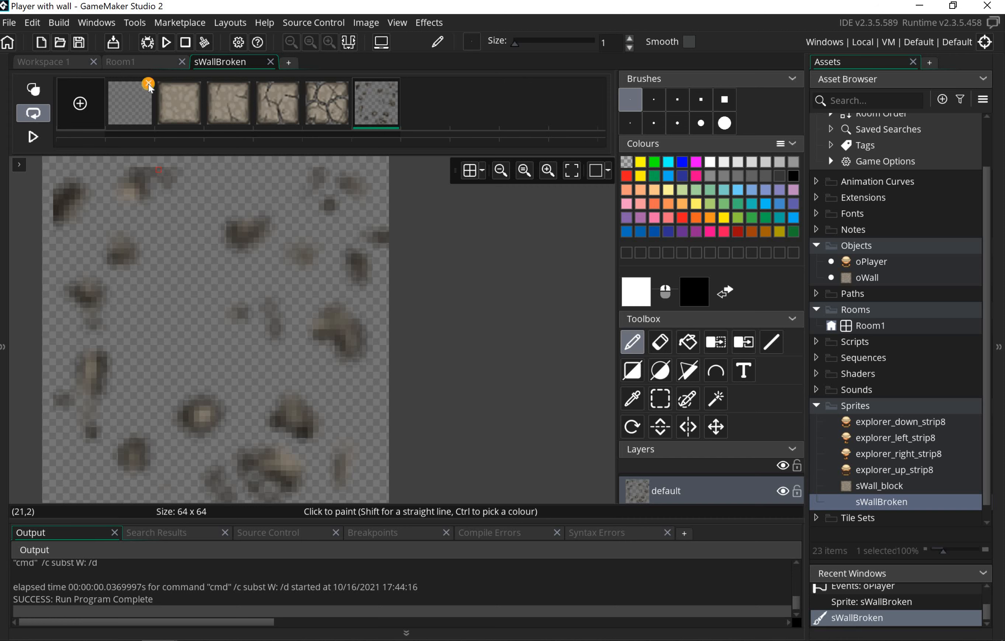
pyautogui.click(148, 84)
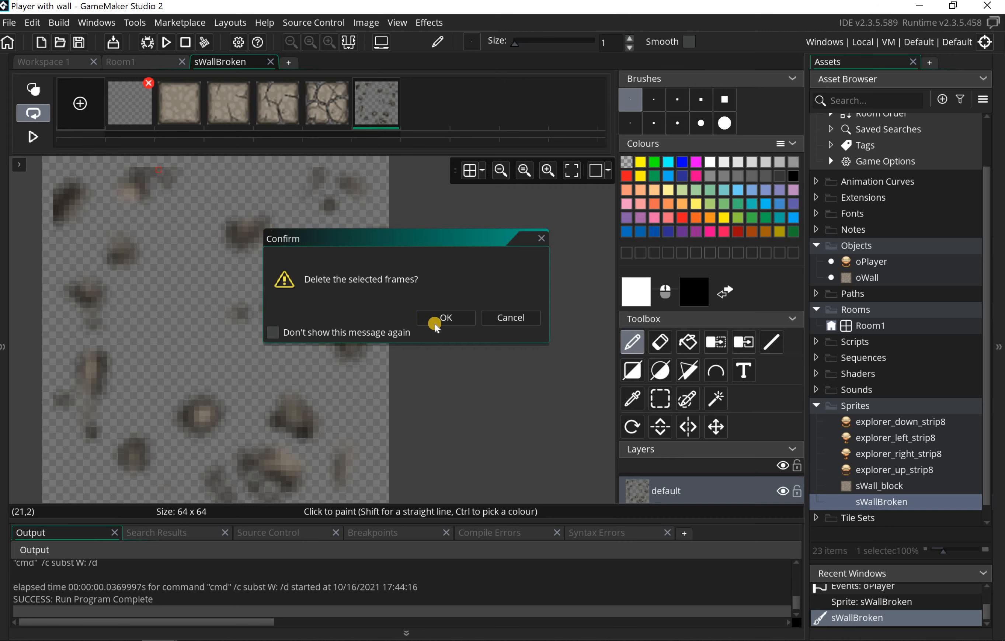
pyautogui.click(433, 319)
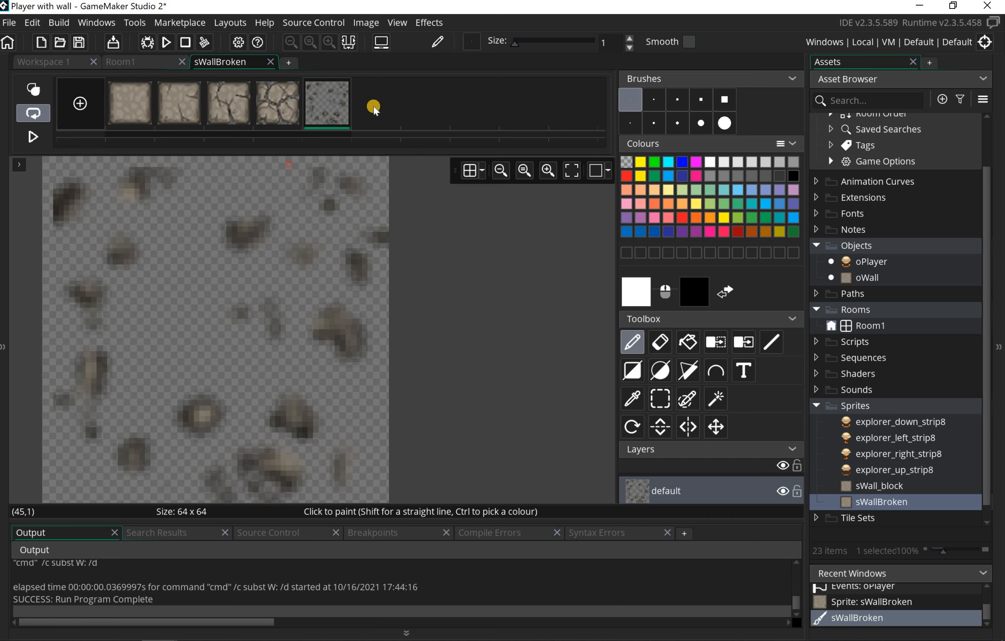
pyautogui.click(267, 61)
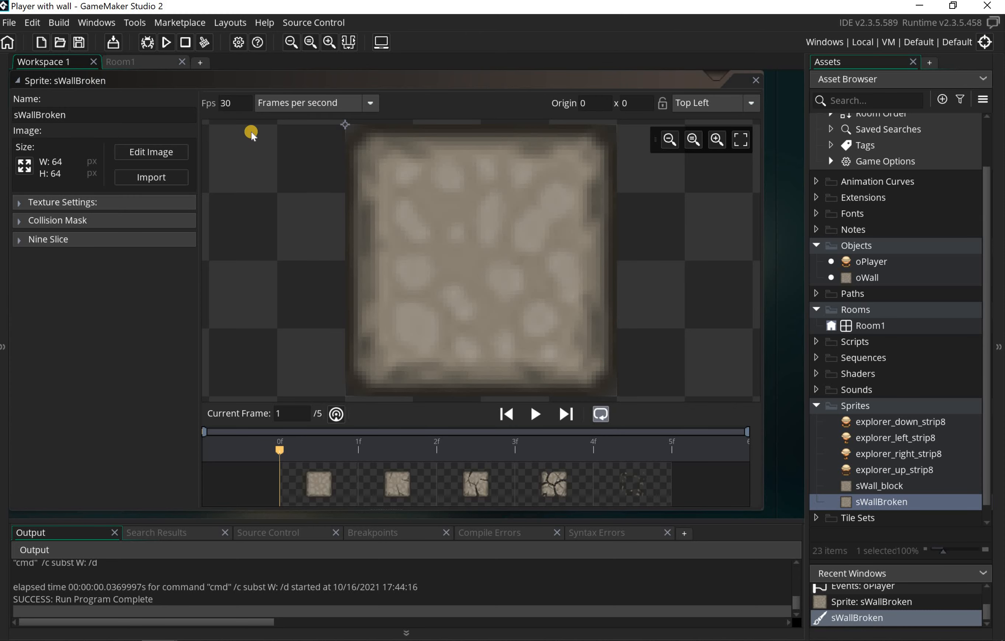
# Preview the sWallBroken animation, set its speed to 3 frames per second, and play it again
pyautogui.click(210, 104)
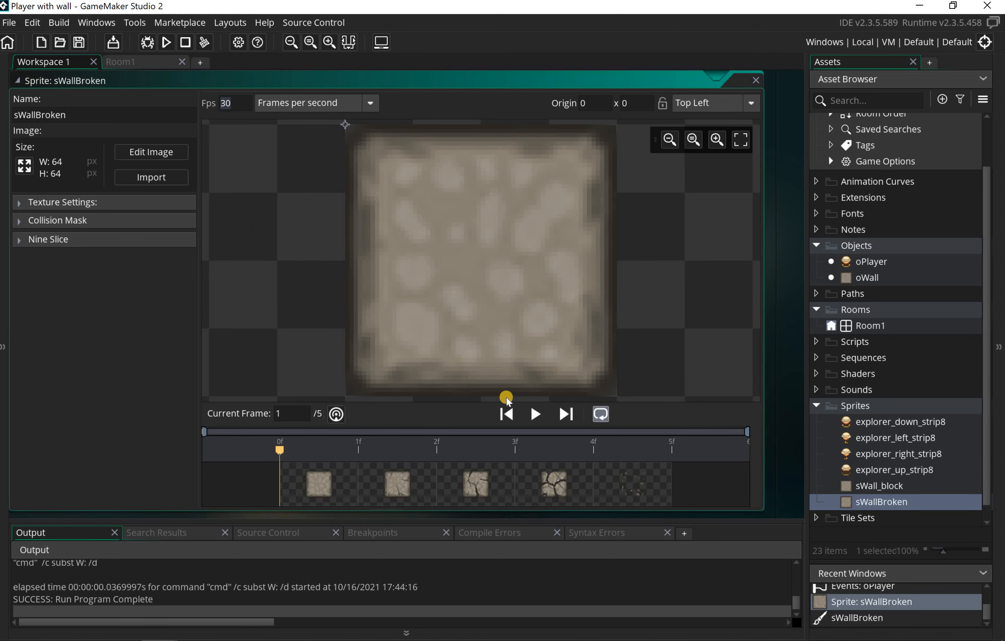
pyautogui.click(536, 416)
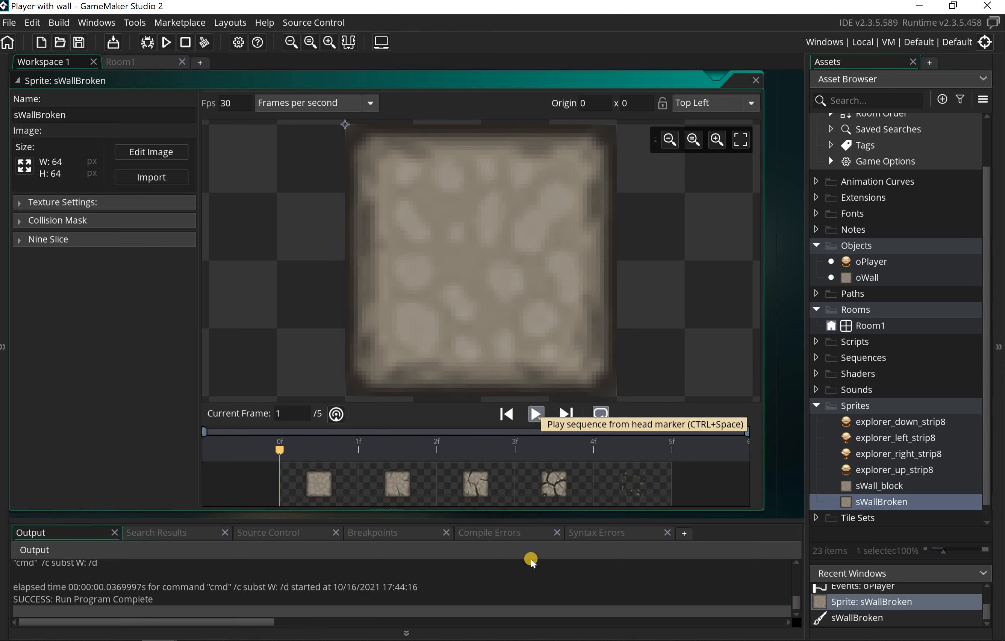
pyautogui.click(537, 414)
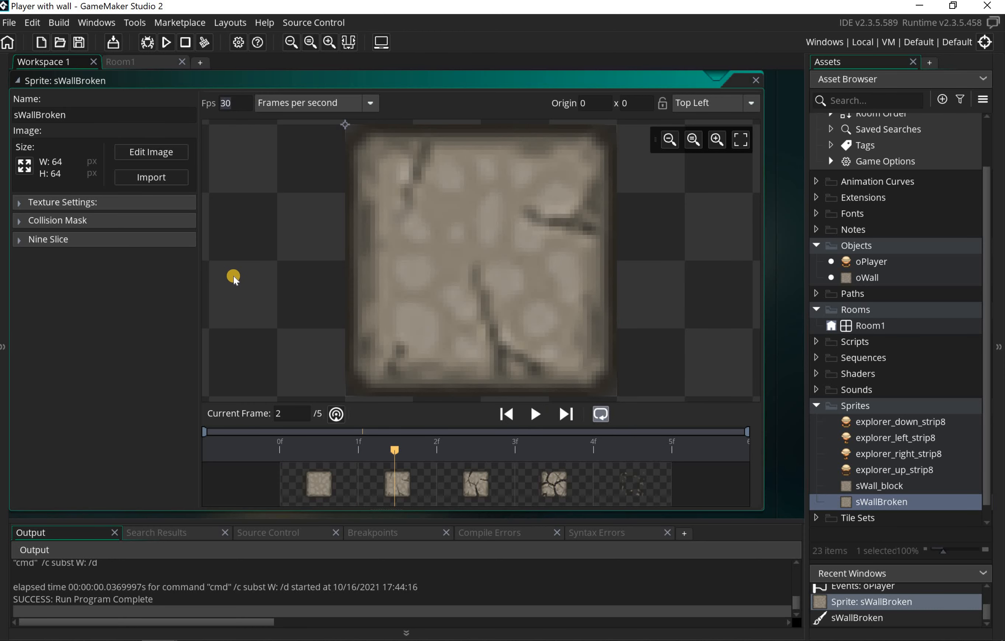
pyautogui.press('BackSpace')
pyautogui.click(534, 414)
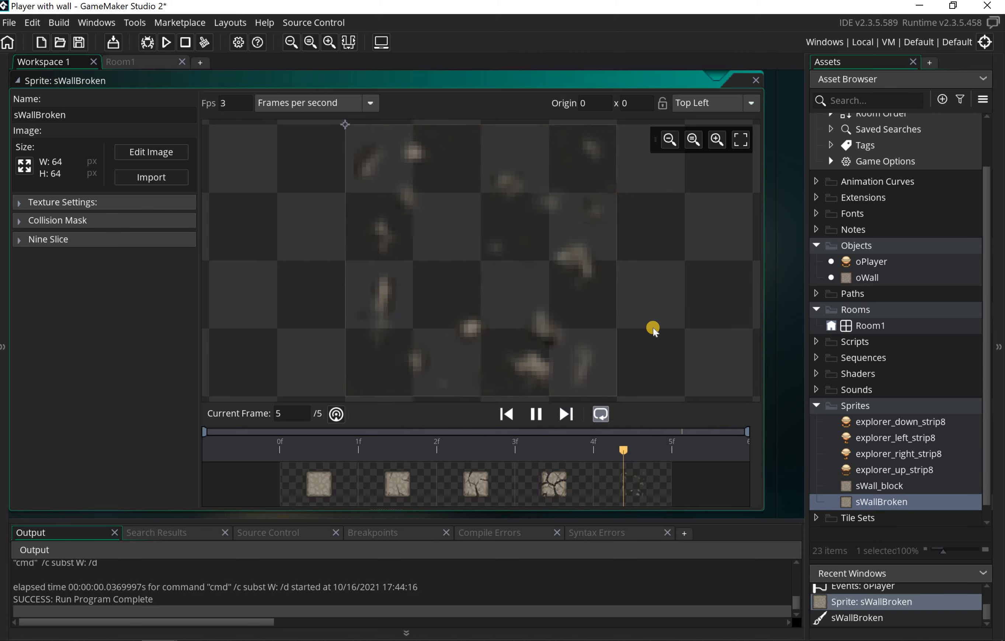
pyautogui.click(538, 414)
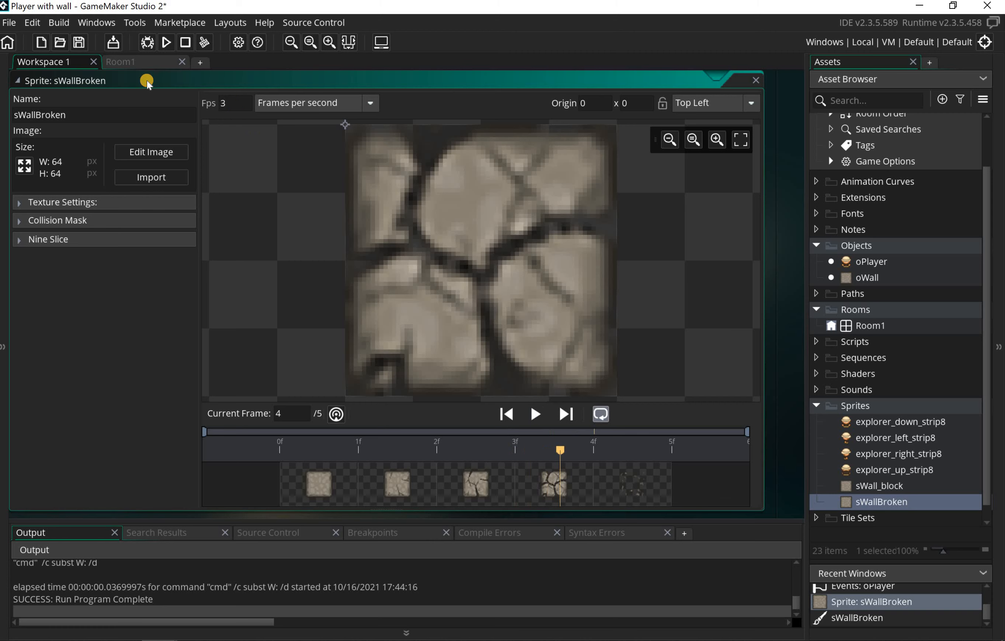
# Set the sWallBroken animation speed to 2 frames per second, preview it, and close the sprite editor
pyautogui.press('BackSpace')
pyautogui.write('2')
pyautogui.click(535, 415)
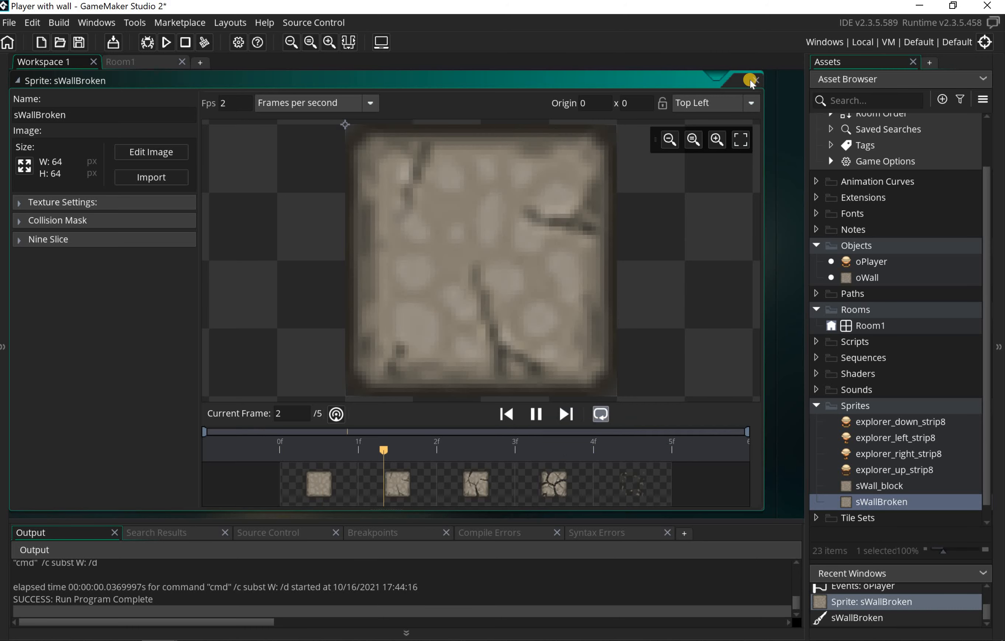
pyautogui.click(754, 79)
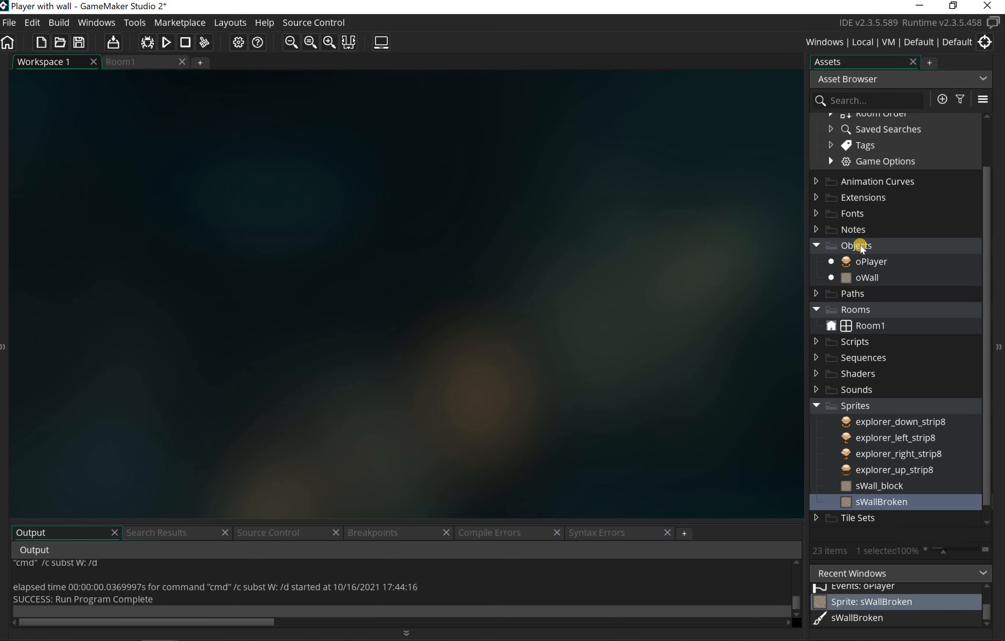
# Create a new object named oBrokenWall in the Objects group
pyautogui.click(849, 247)
pyautogui.rightClick(852, 244)
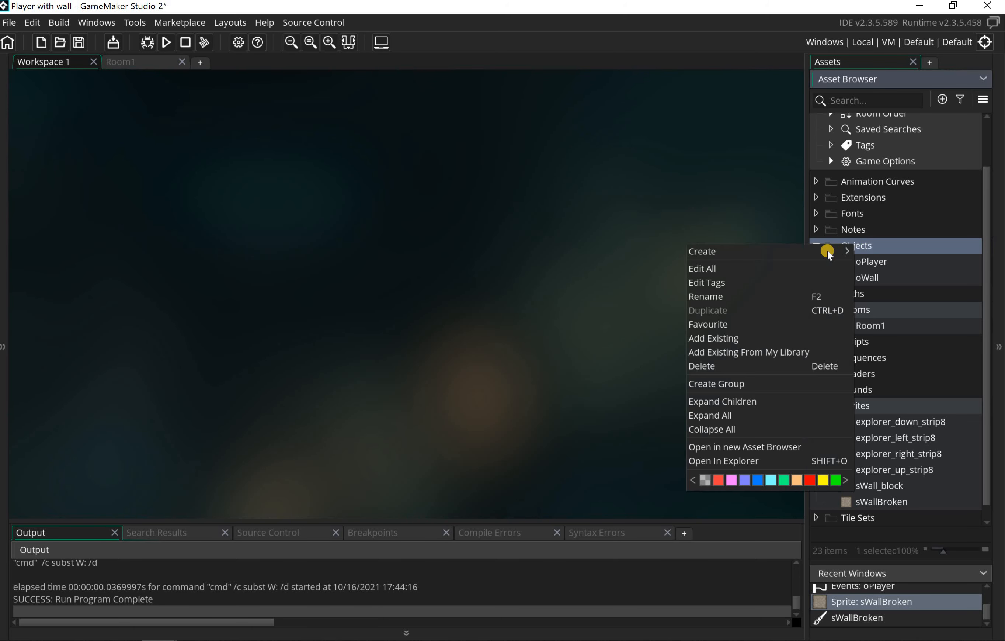
pyautogui.moveTo(827, 251)
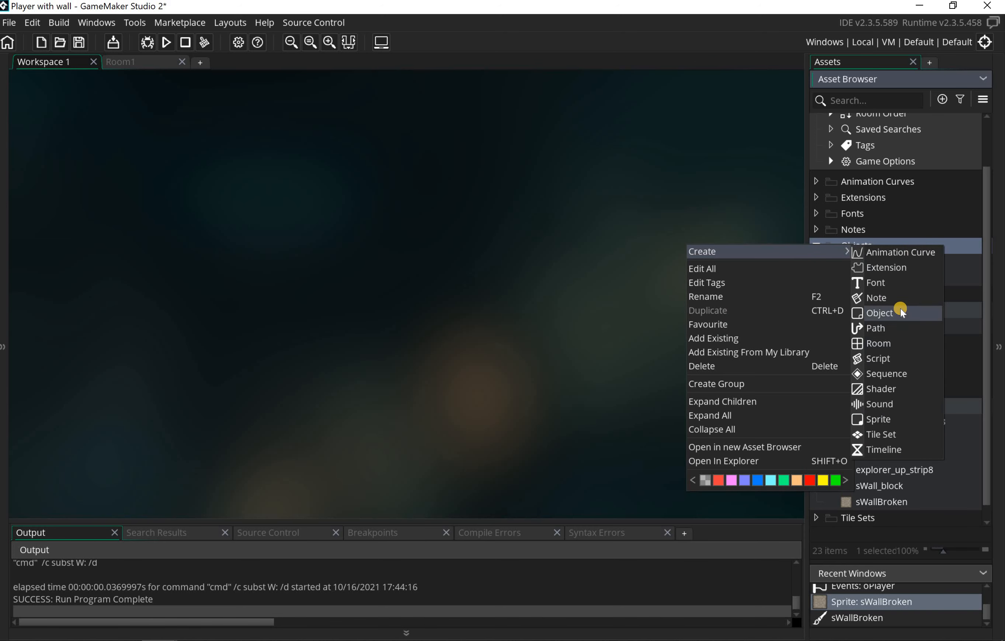
pyautogui.click(891, 312)
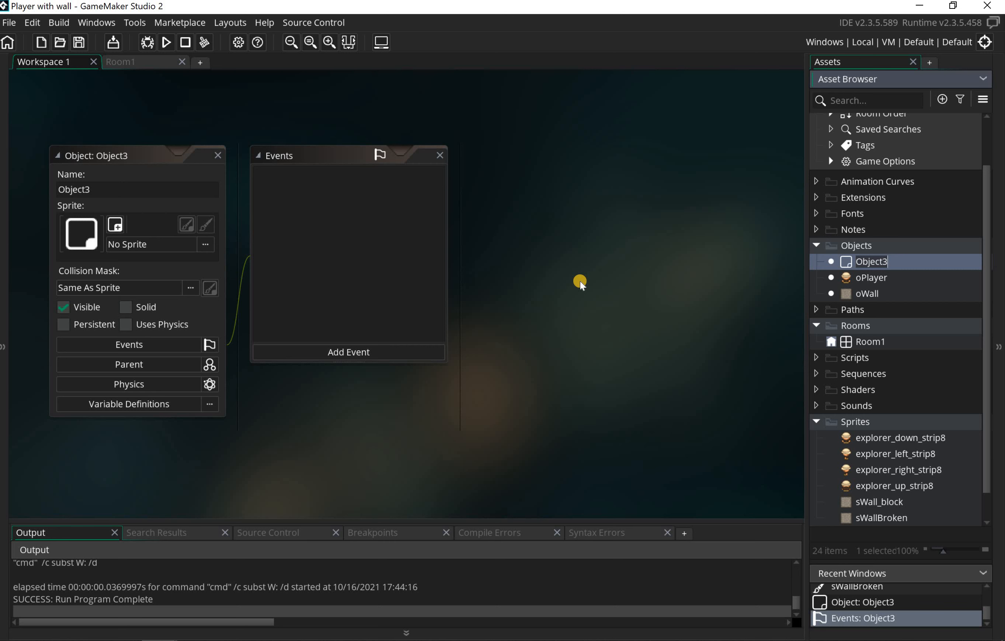
pyautogui.write('oBrokenWall')
pyautogui.press('Return')
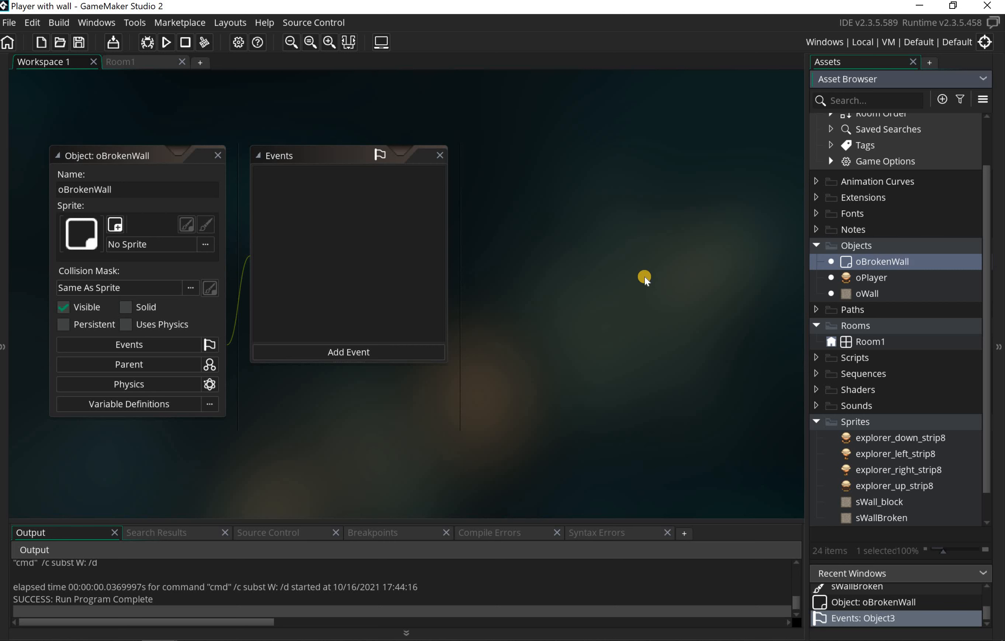
# Assign the sWallBroken sprite to oBrokenWall, make the object solid, and close its editor
pyautogui.click(178, 246)
pyautogui.click(356, 277)
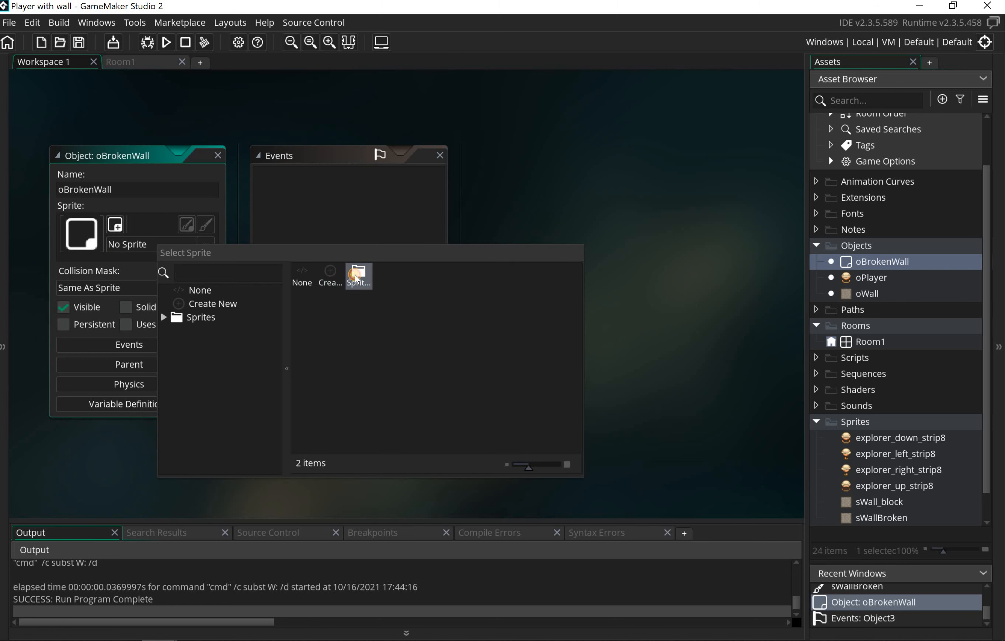
pyautogui.doubleClick(357, 277)
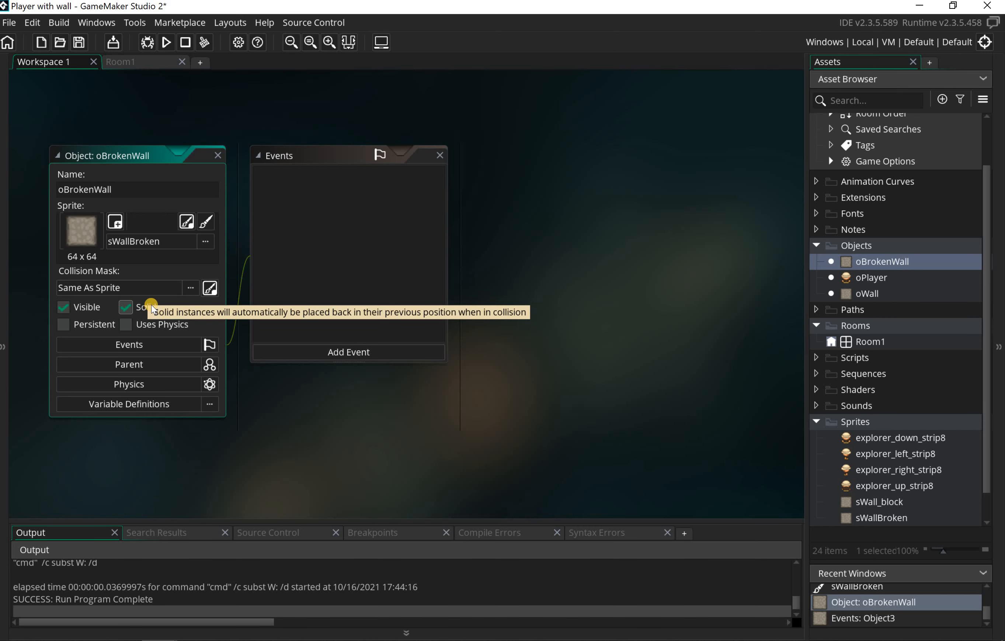
pyautogui.click(214, 152)
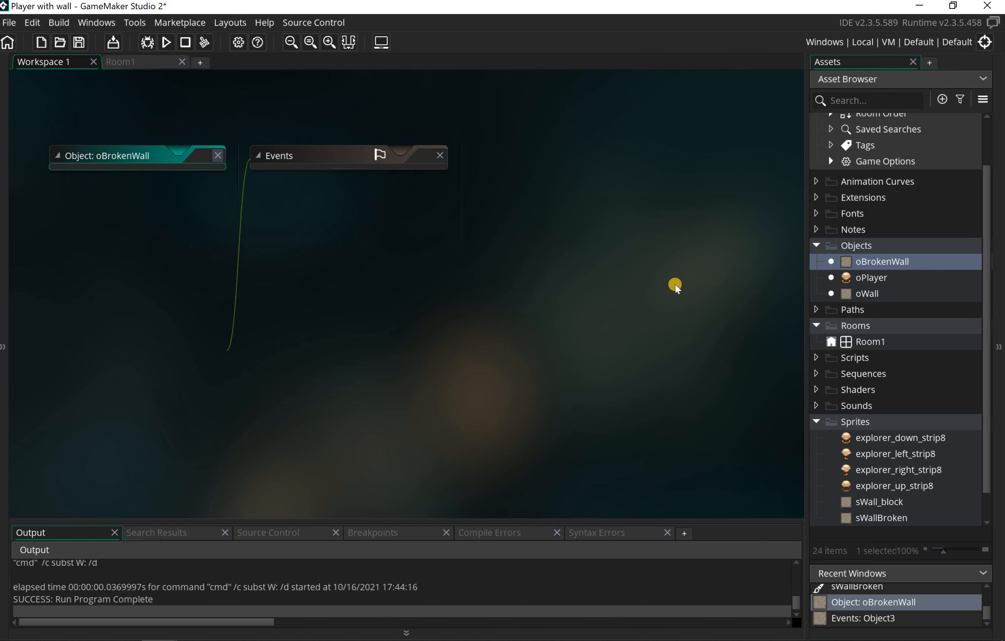
# In Room1, replace the two lower oWall blocks of the room's right side wall, above the corner, with oBrokenWall instances on the wall layer
pyautogui.doubleClick(867, 343)
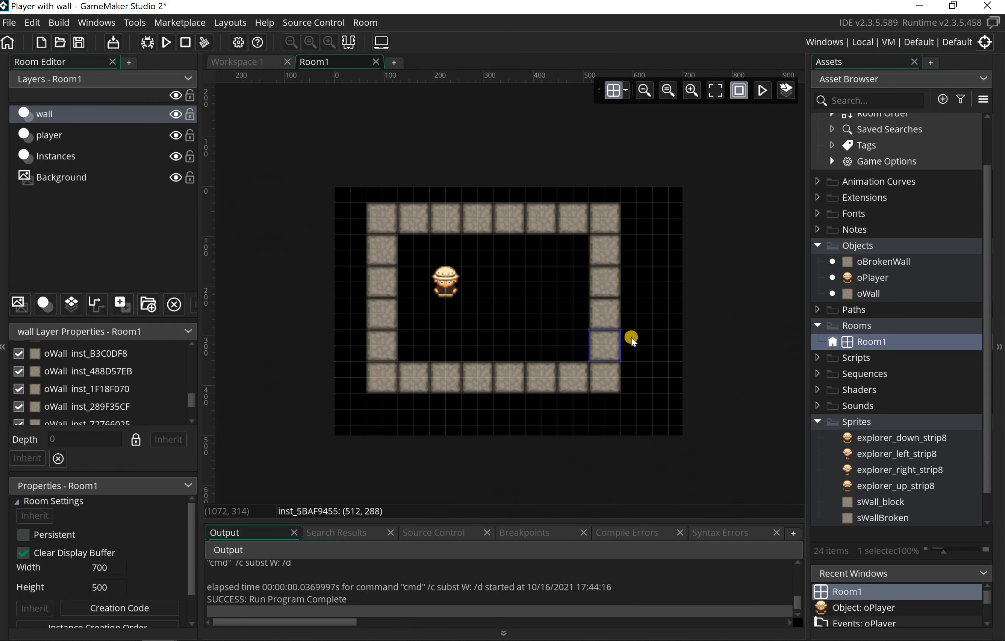
pyautogui.click(44, 113)
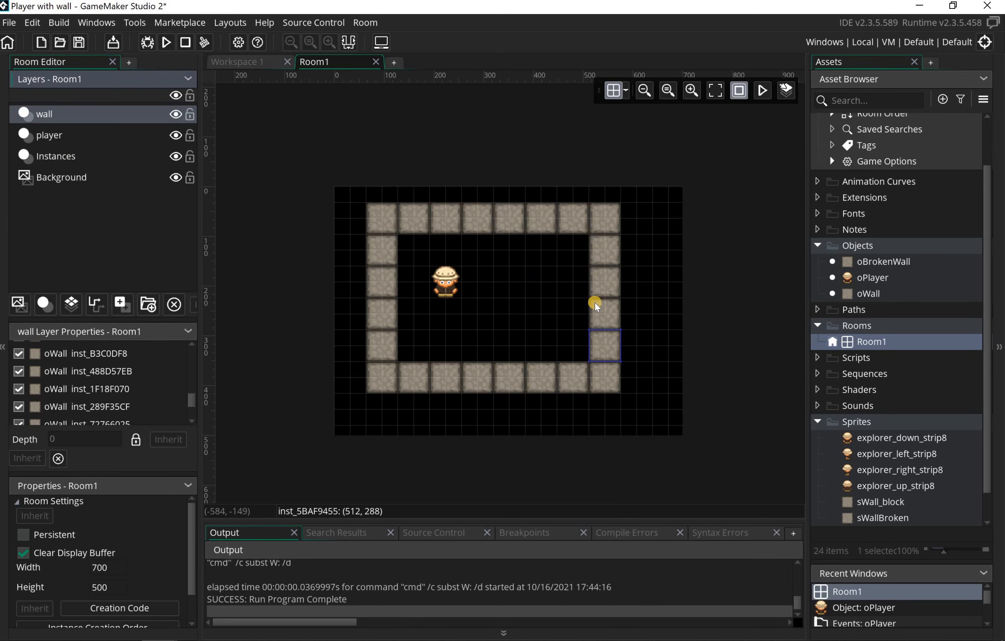
pyautogui.press('Delete')
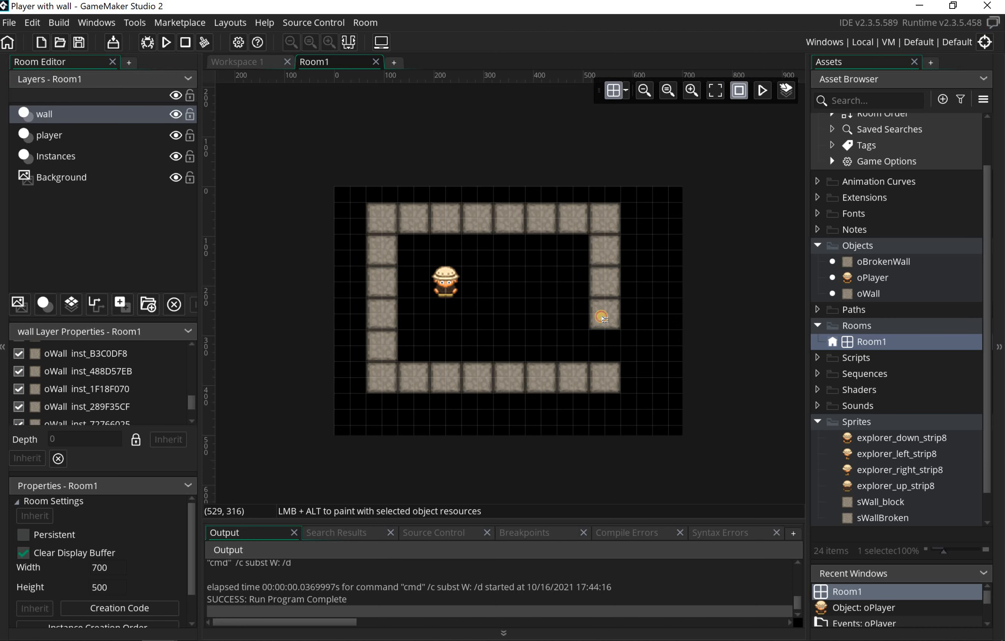
pyautogui.click(601, 316)
pyautogui.press('Delete')
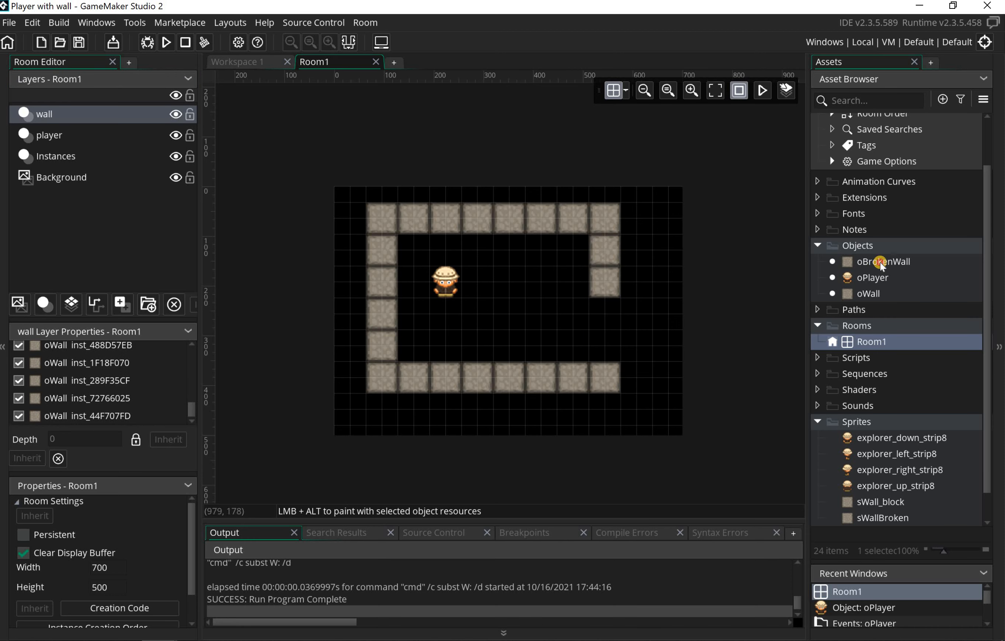
pyautogui.moveTo(886, 262); pyautogui.dragTo(601, 344)
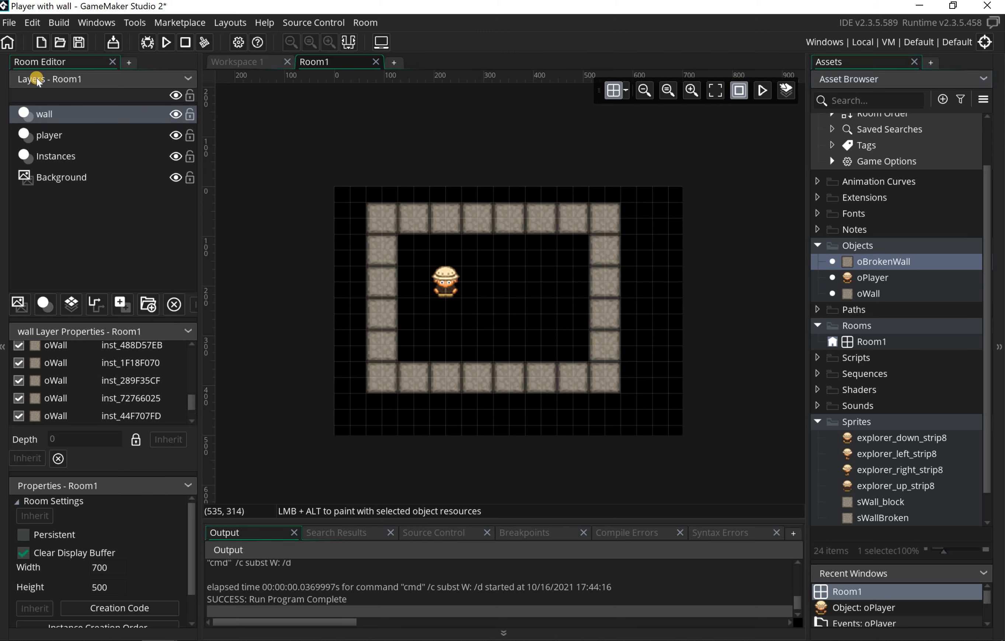
# Run the game, walk the player back and forth across the broken wall blocks to test collision, and close the game
pyautogui.click(167, 42)
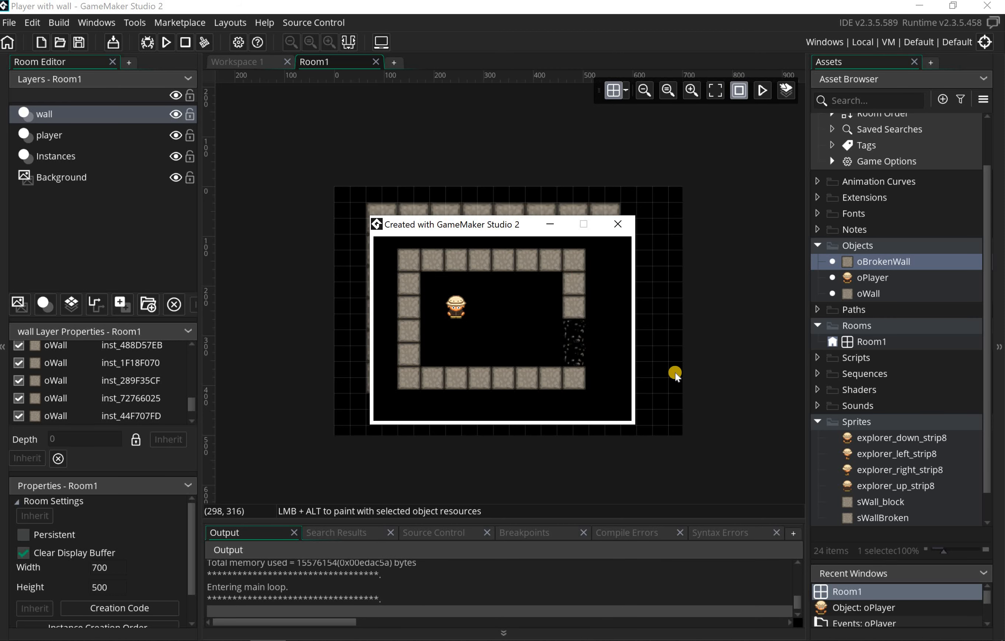
pyautogui.press('Down')
pyautogui.press('Right')
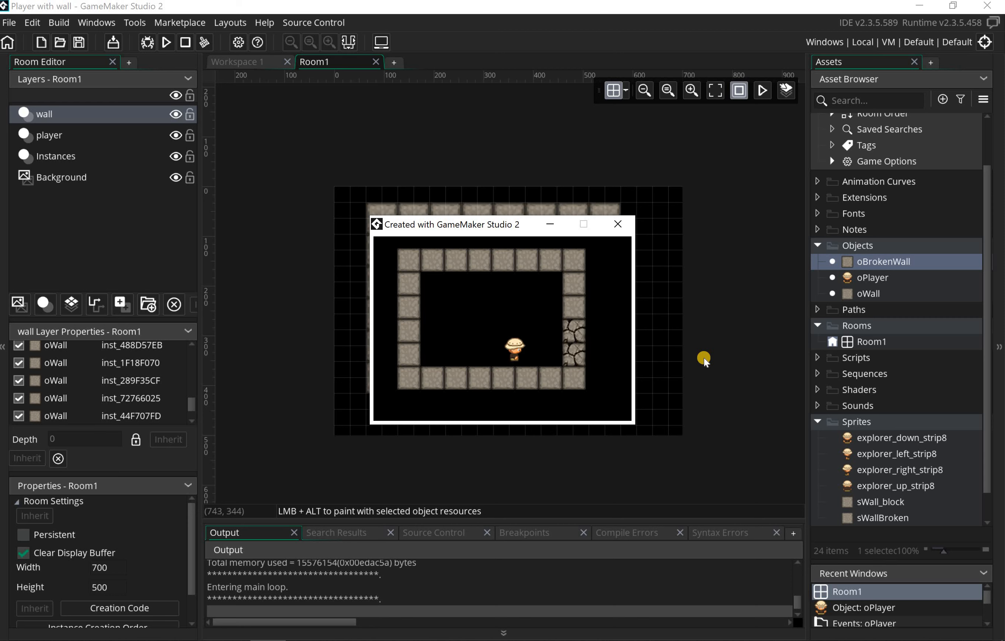
pyautogui.press('Left')
pyautogui.press('Right')
pyautogui.press('Left')
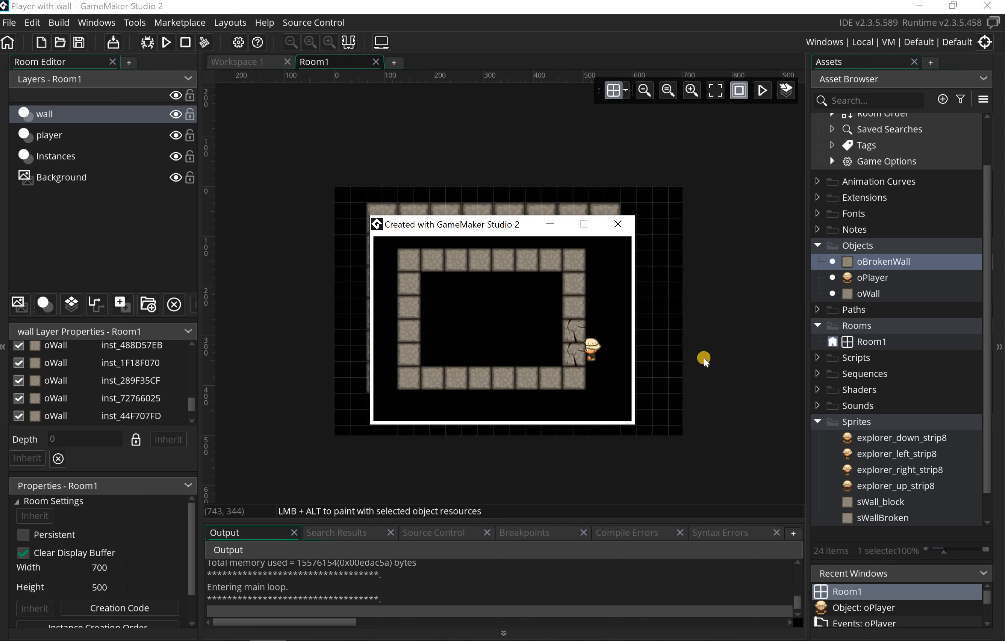
pyautogui.press('Right')
pyautogui.press('Left')
pyautogui.press('Left')
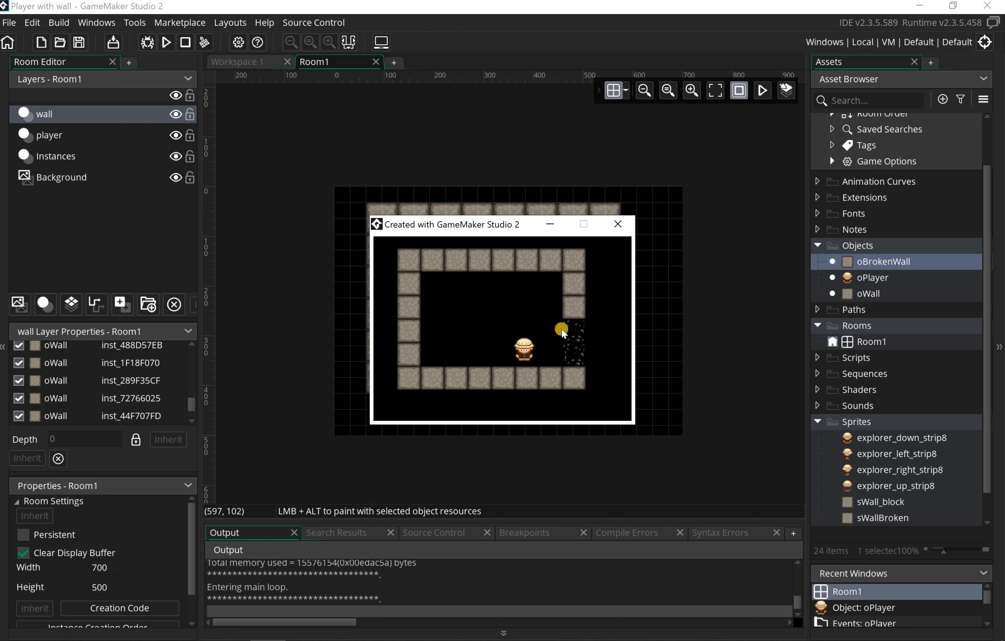
pyautogui.click(618, 225)
# Open oPlayer, view the actions of its oWall collision event, and copy that event
pyautogui.doubleClick(880, 277)
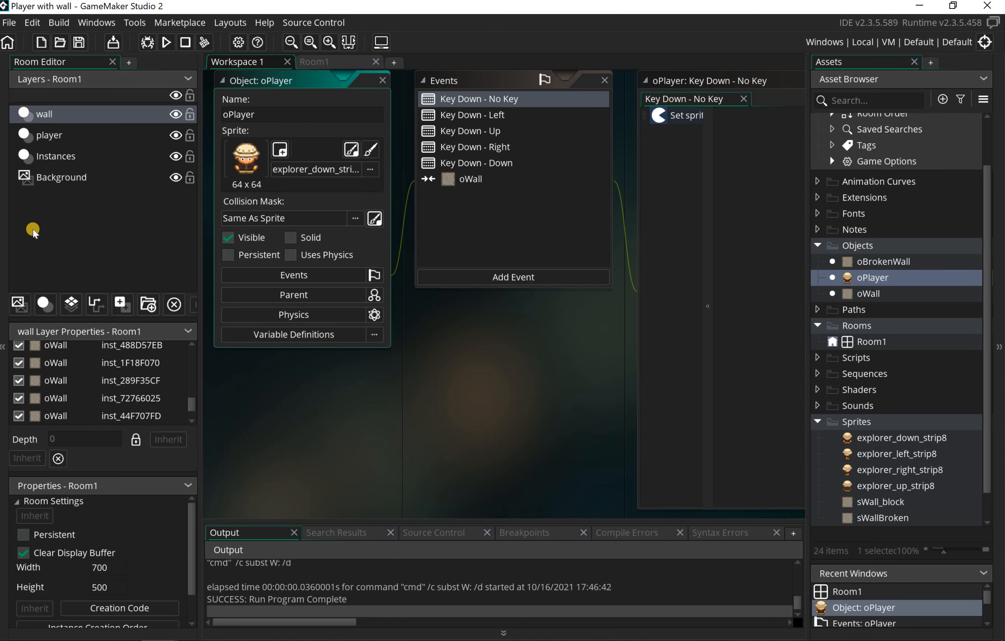
pyautogui.click(5, 230)
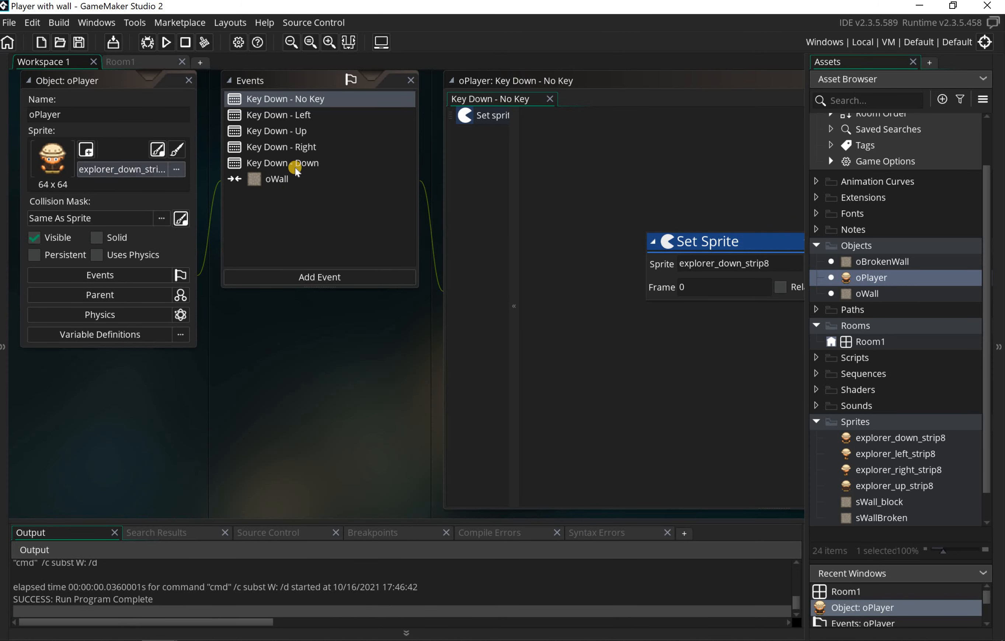
pyautogui.click(282, 180)
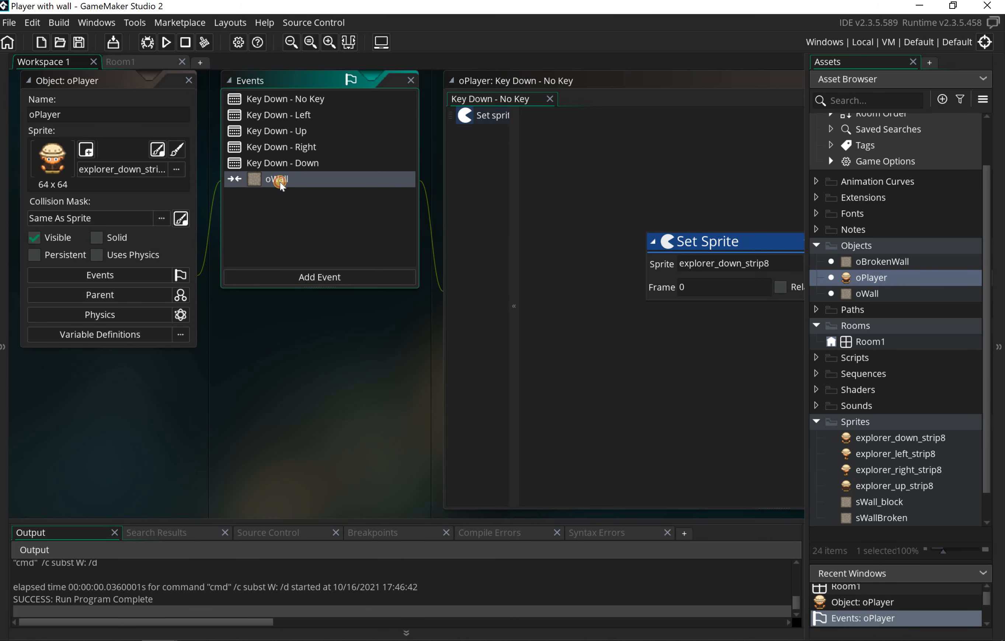
pyautogui.doubleClick(280, 181)
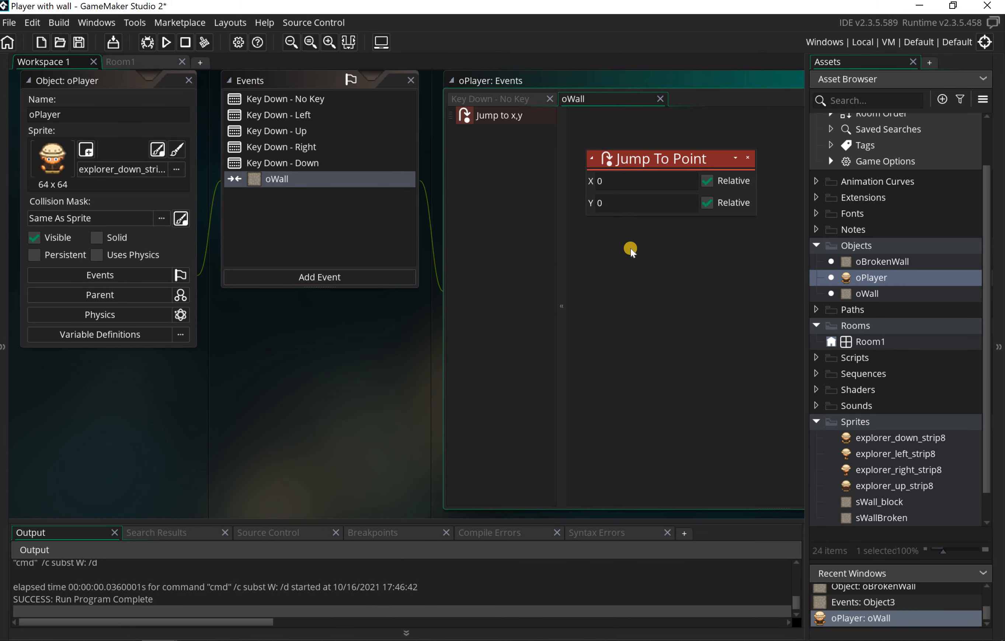
pyautogui.rightClick(283, 178)
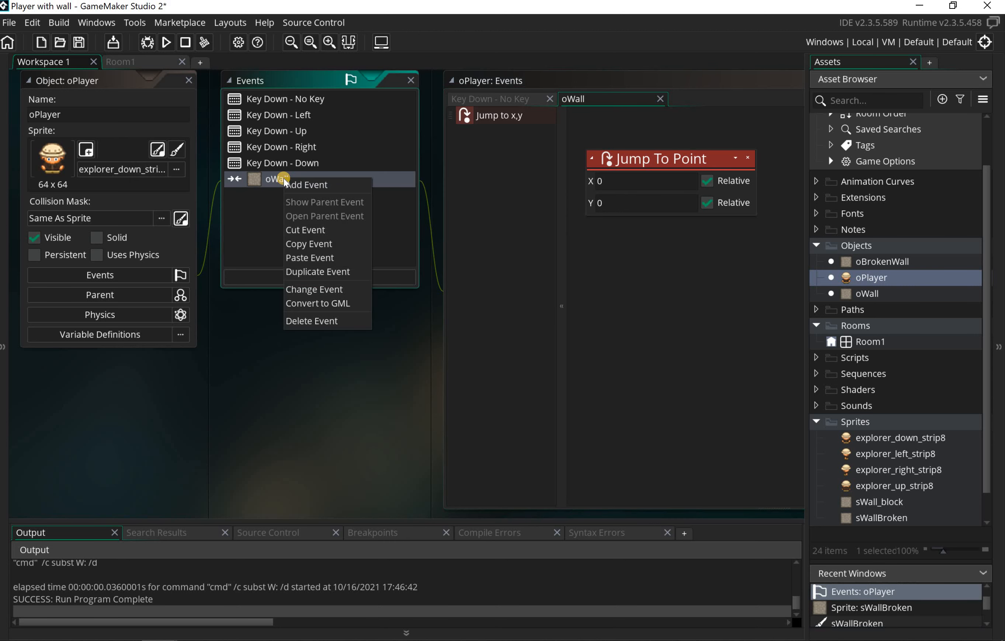
pyautogui.click(313, 244)
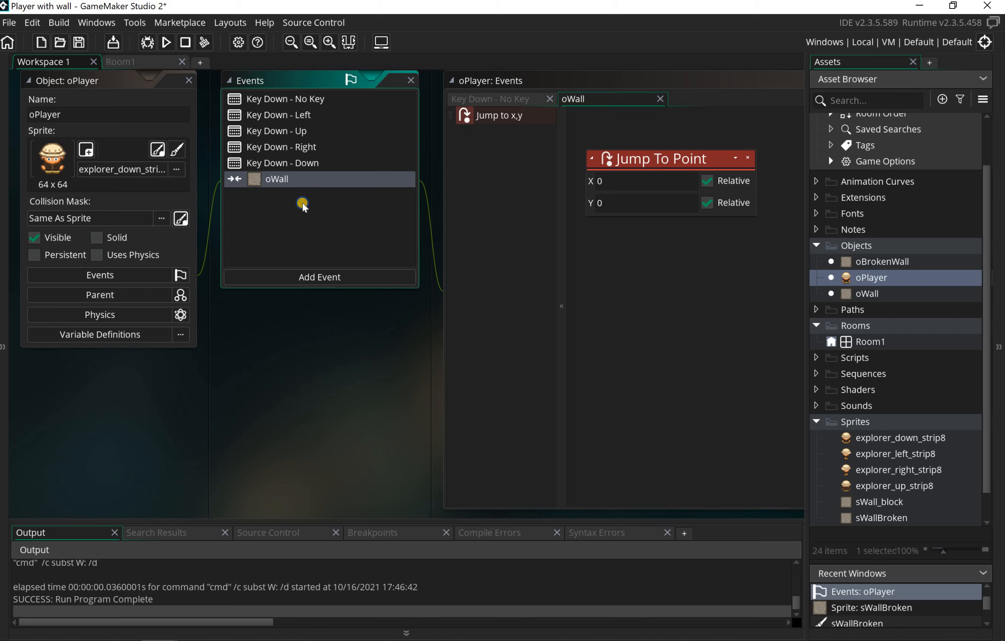
# Paste the copied event into oPlayer as a collision event with oBrokenWall
pyautogui.rightClick(302, 203)
pyautogui.click(350, 282)
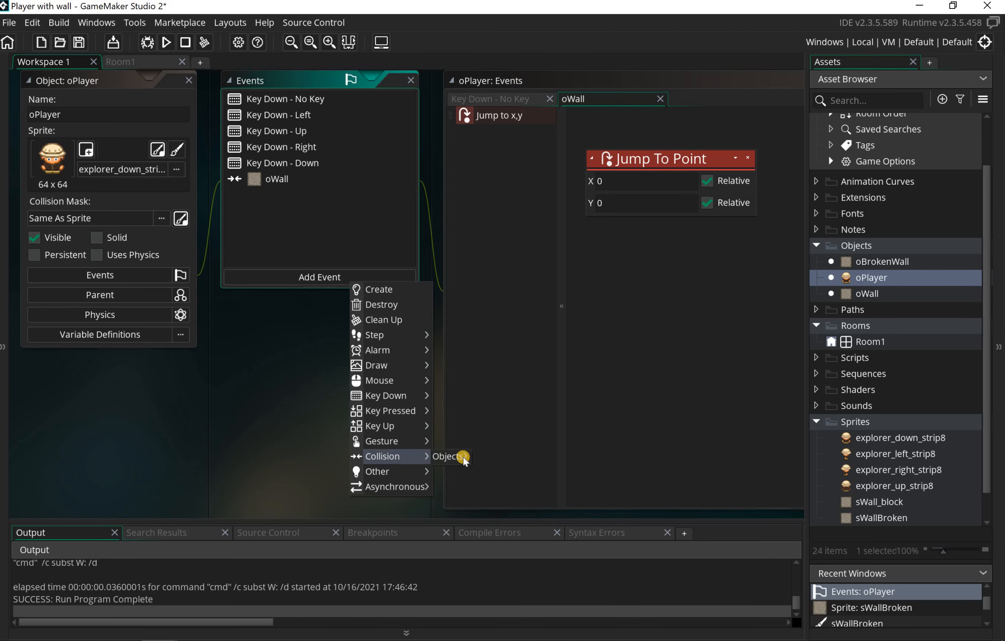
pyautogui.moveTo(463, 457)
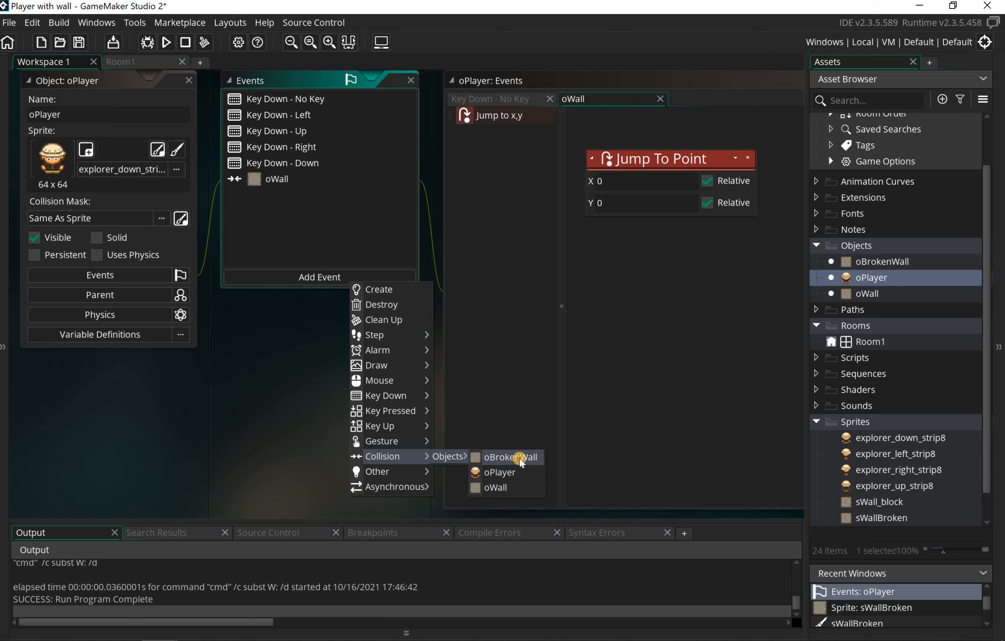
pyautogui.click(520, 459)
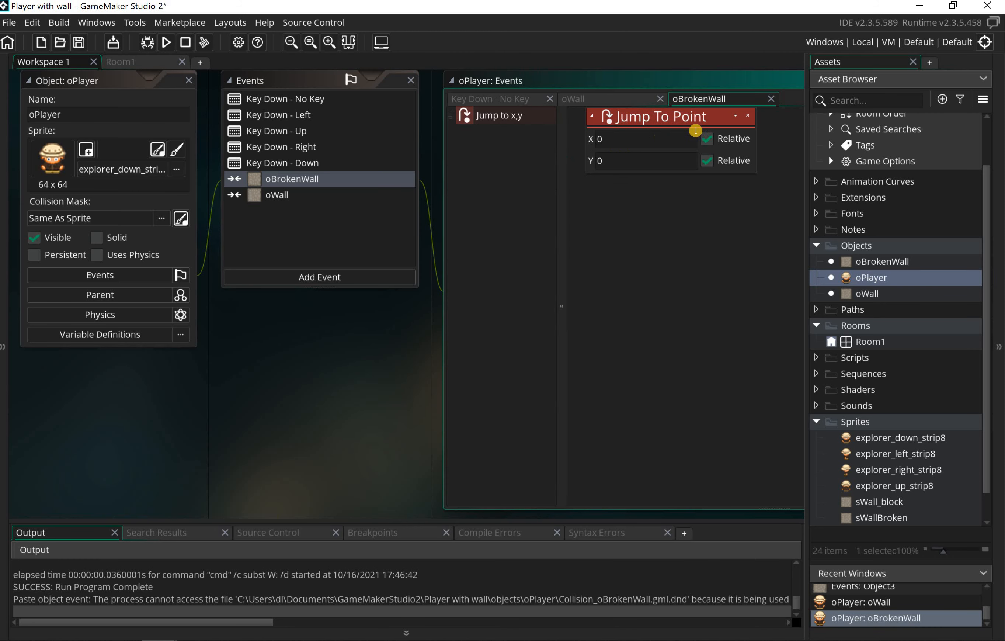
# Run the game, walk the player against the broken wall blocks to test the new collision, and close the game
pyautogui.click(168, 49)
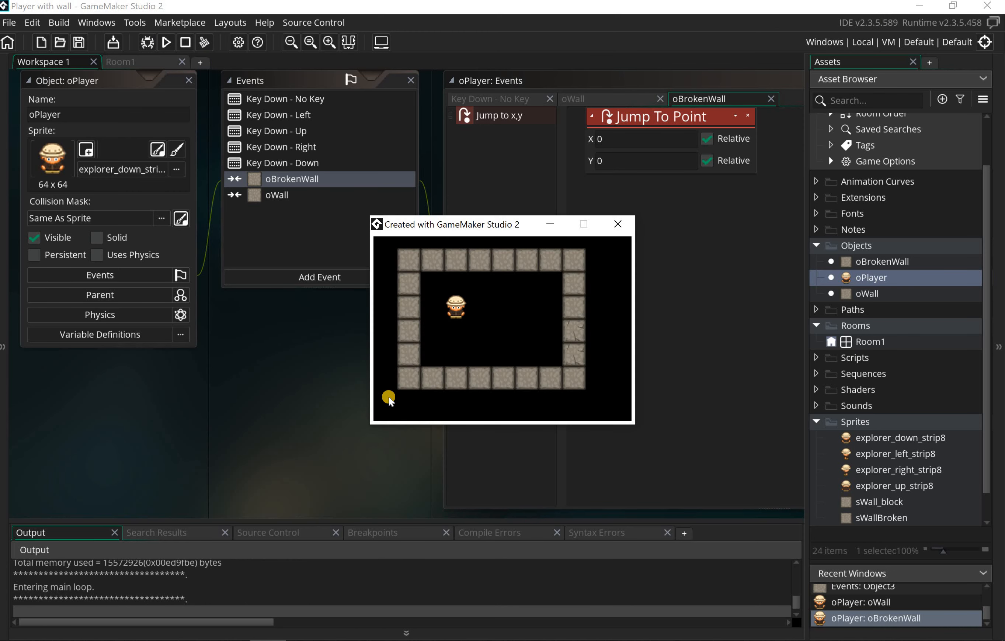
pyautogui.press('Right')
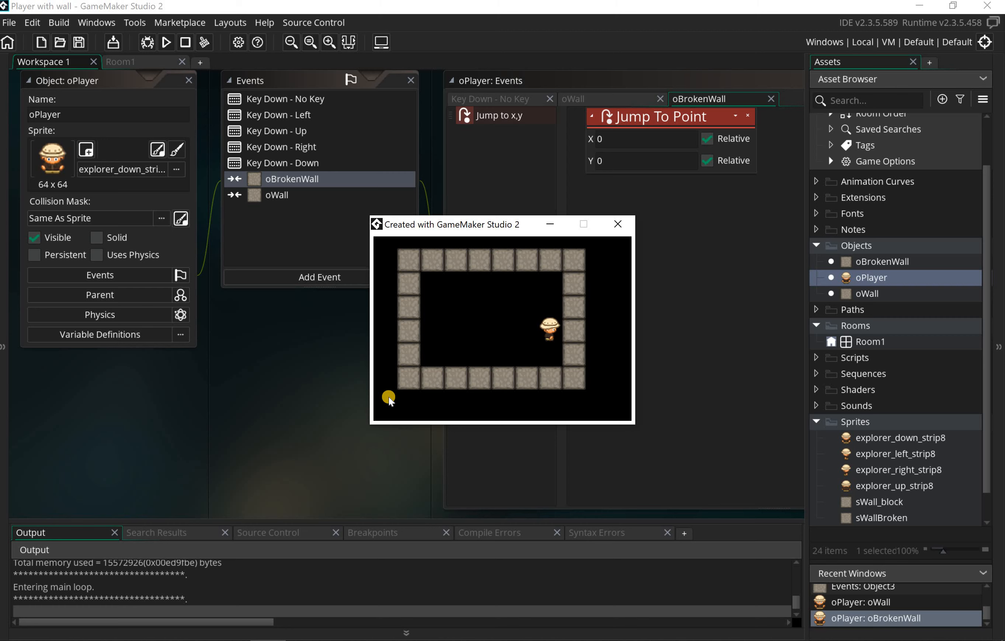
pyautogui.press('Down')
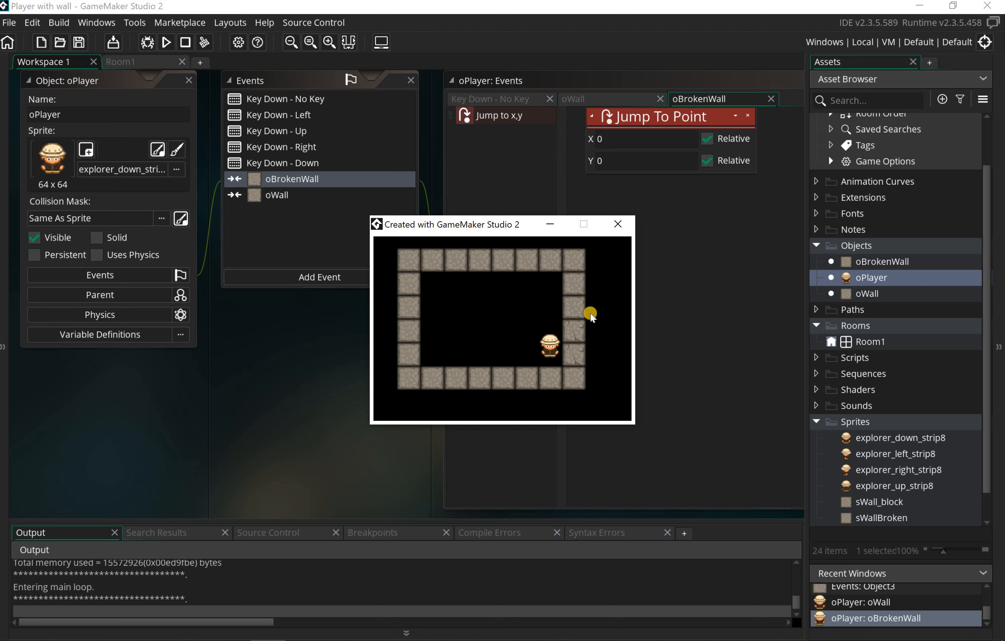
pyautogui.click(617, 226)
# Open the oBrokenWall object and add a Create event to it
pyautogui.doubleClick(892, 262)
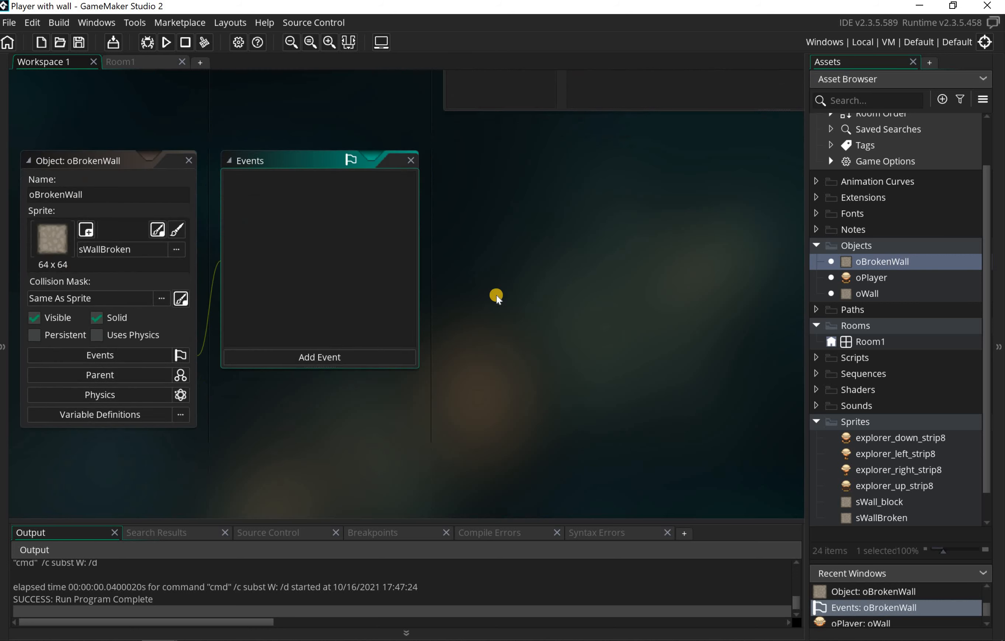
pyautogui.click(300, 357)
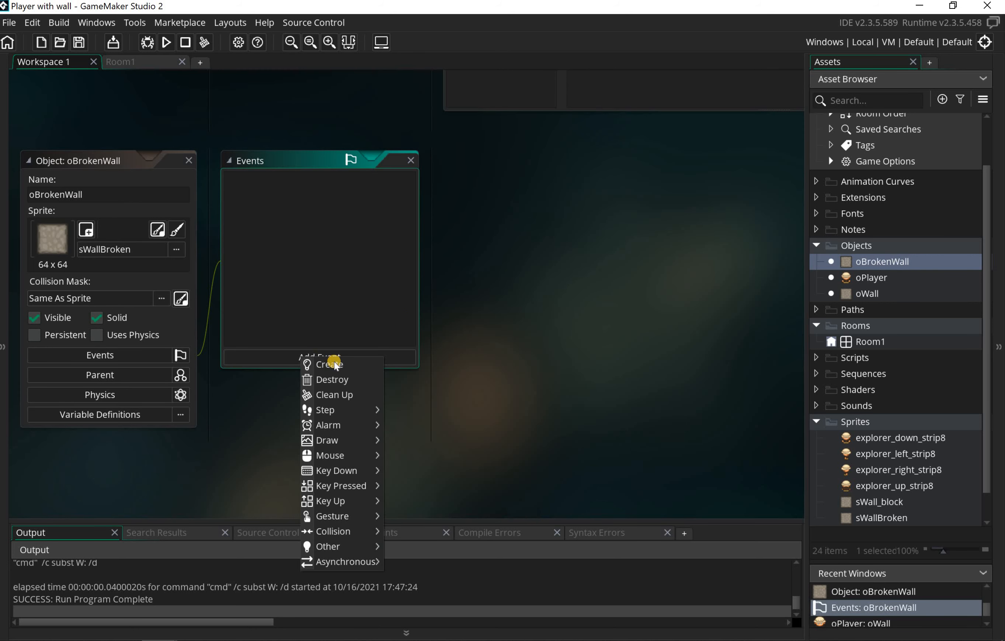
pyautogui.click(368, 360)
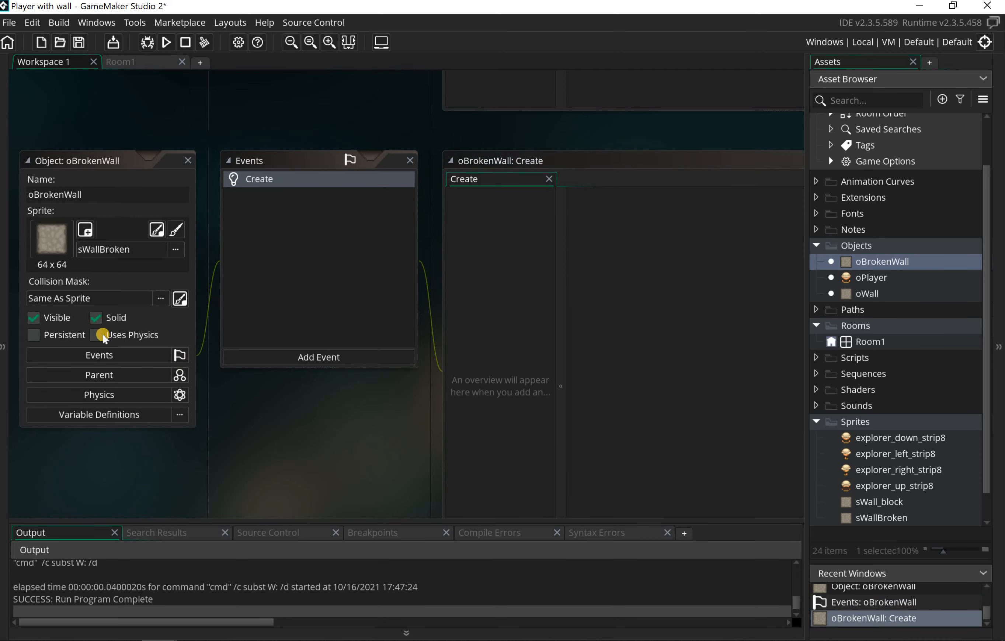
# Add a Set Animation Speed action with speed 0 to oBrokenWall's Create event, and check it with a test run of the game
pyautogui.scroll(-2, 697, 323)
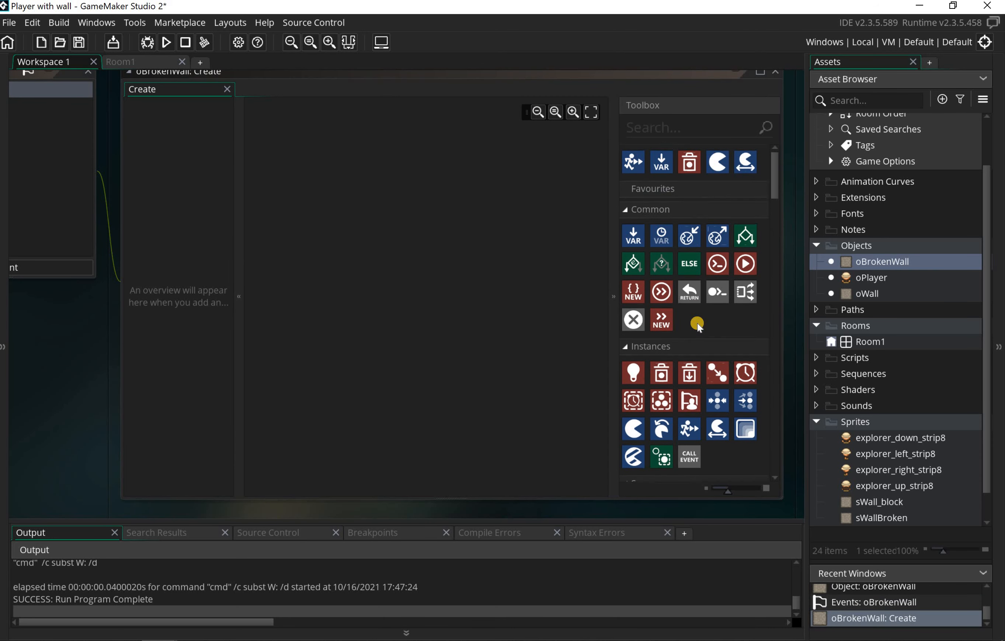
pyautogui.scroll(-2, 697, 322)
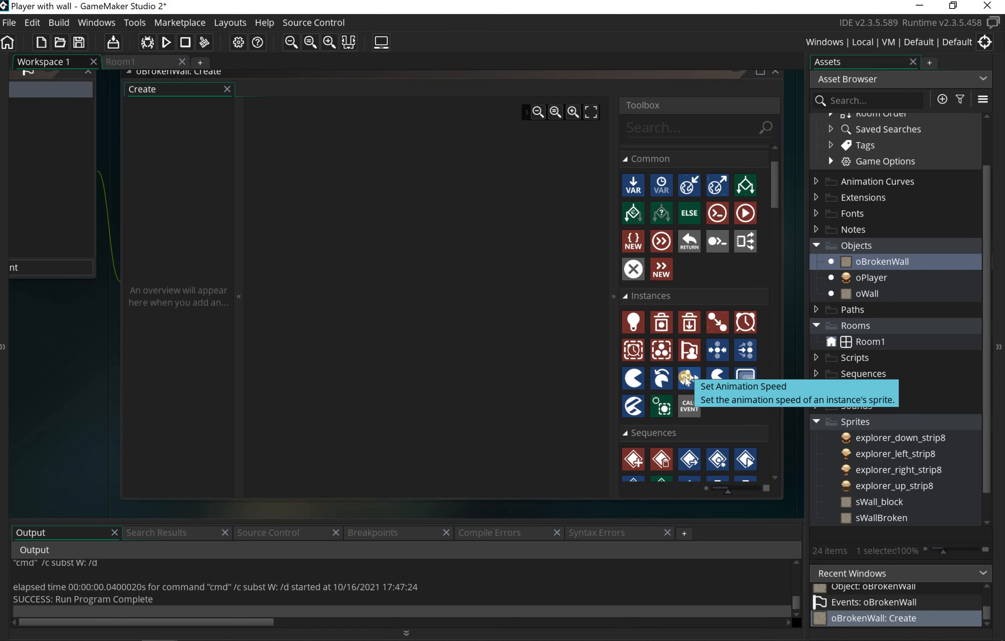
pyautogui.moveTo(687, 380); pyautogui.dragTo(325, 198)
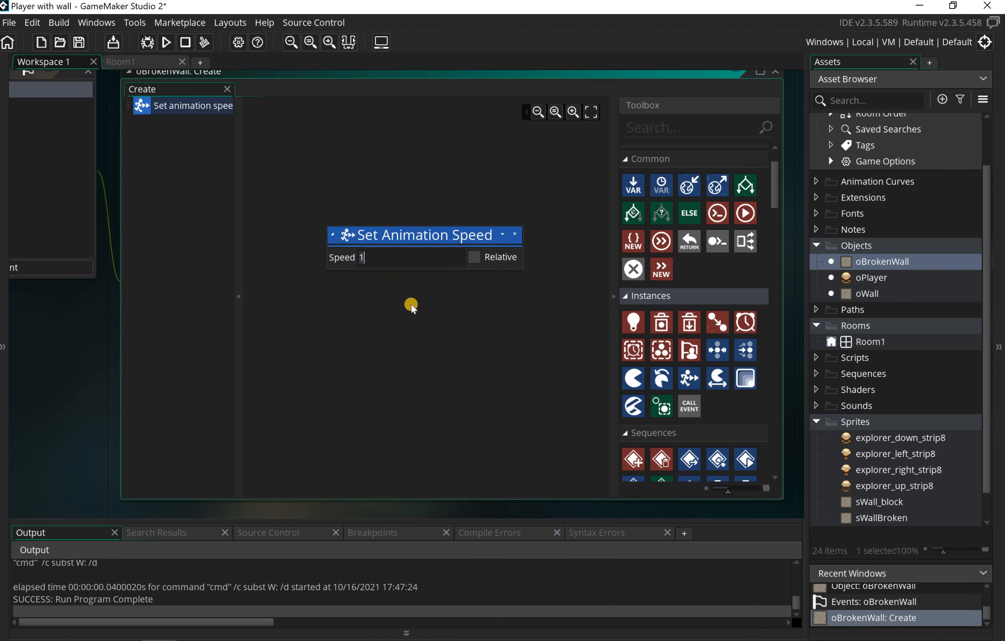
pyautogui.write('0')
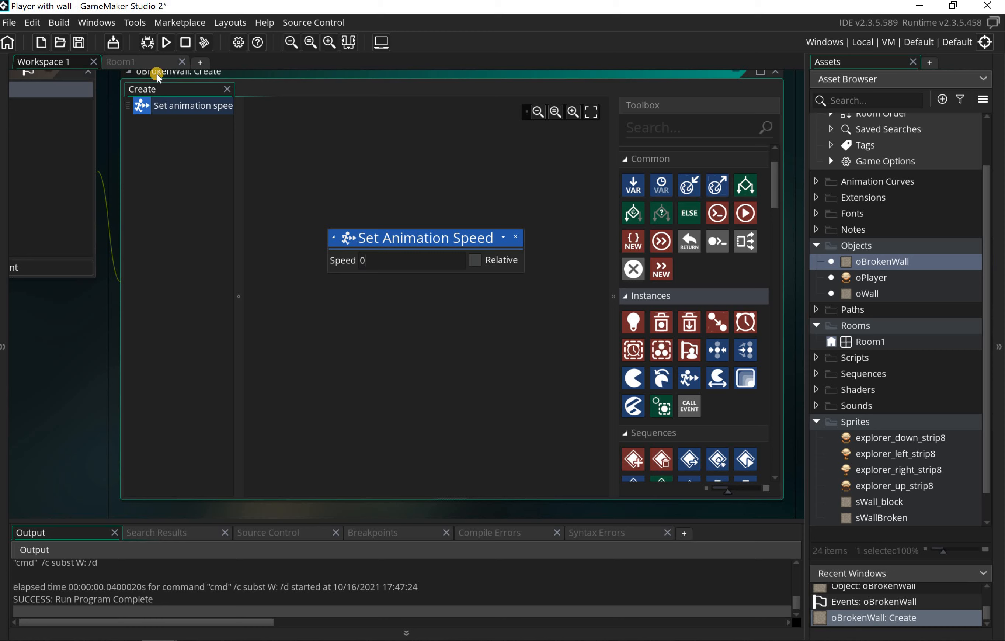
pyautogui.click(166, 42)
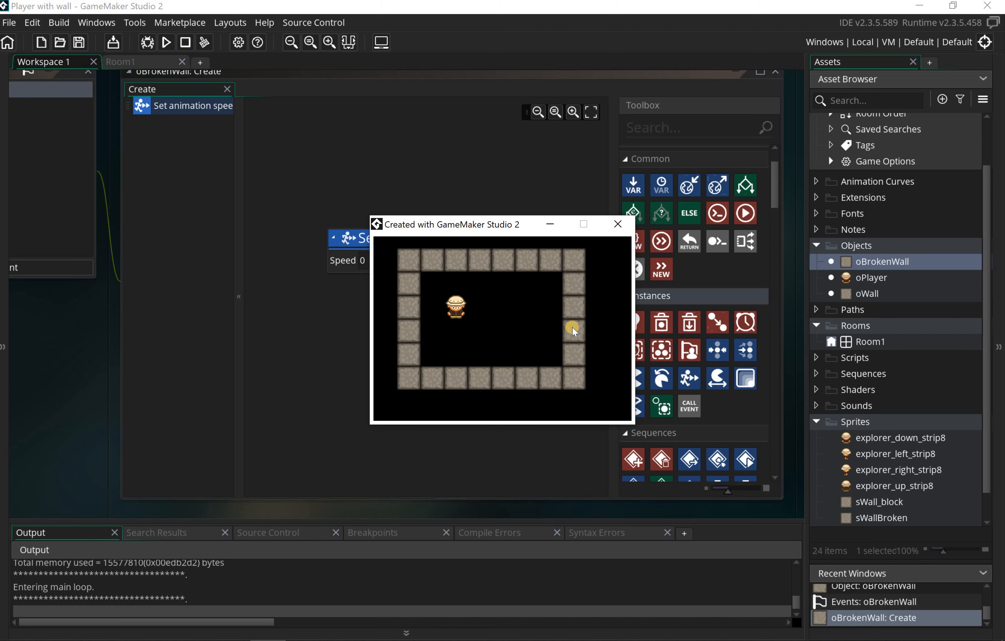
pyautogui.click(619, 224)
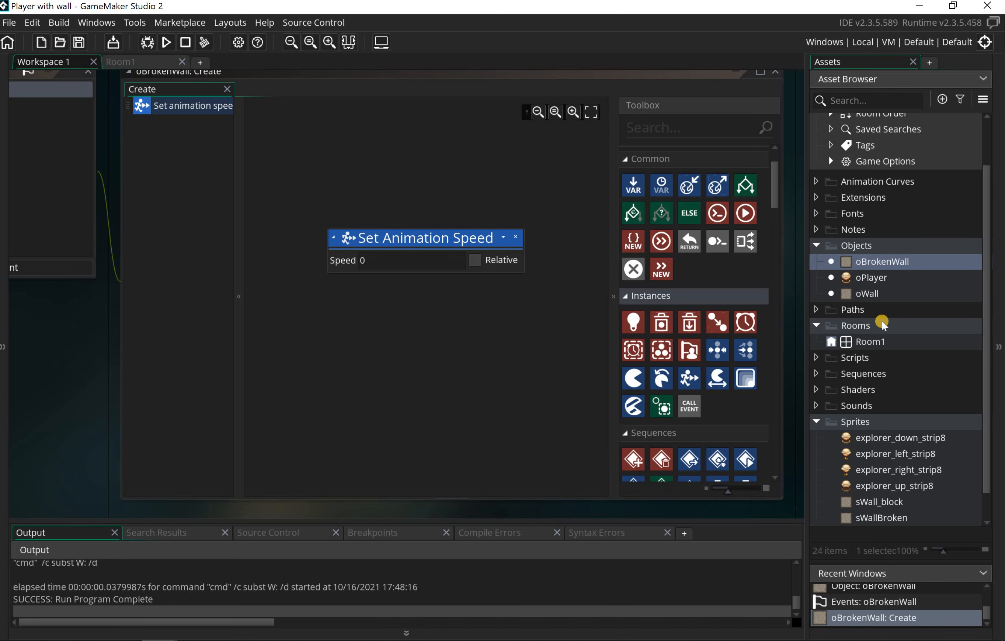
# Create a new sprite named sDetinator in the Sprites group and open its image for editing
pyautogui.click(858, 424)
pyautogui.rightClick(859, 424)
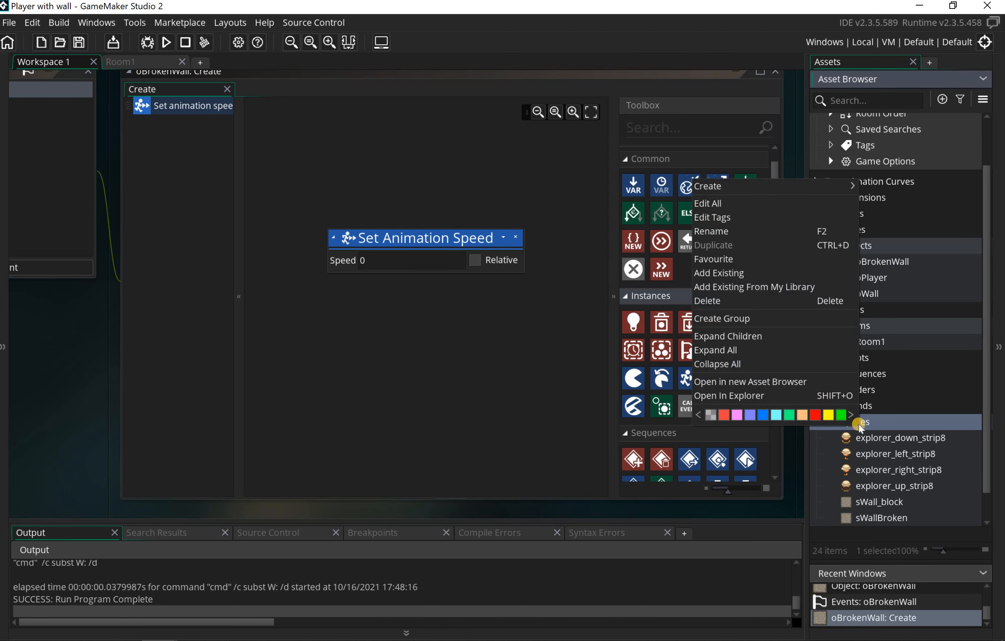
pyautogui.moveTo(746, 181)
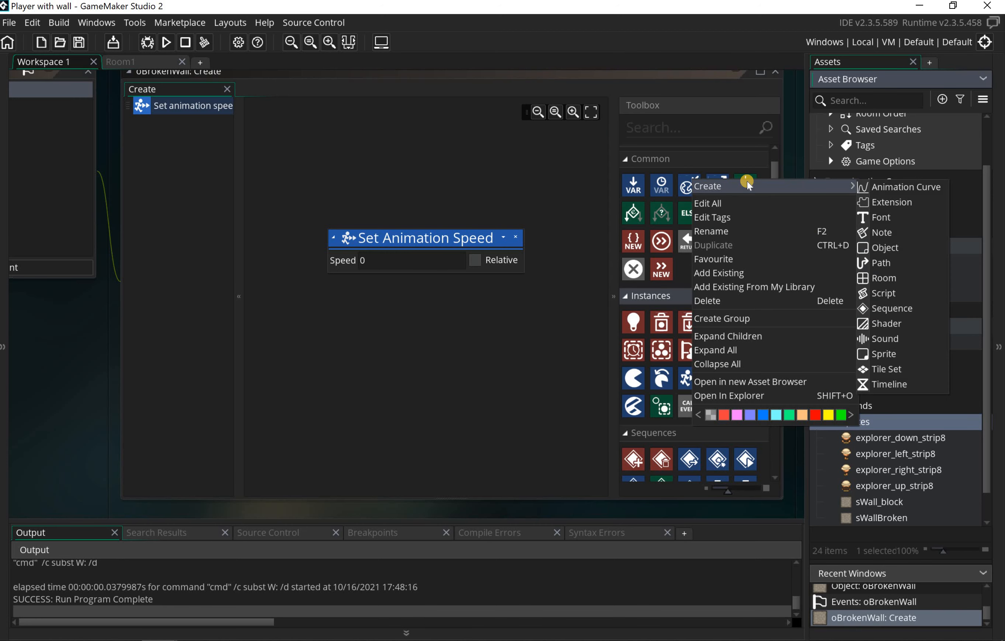
pyautogui.click(894, 359)
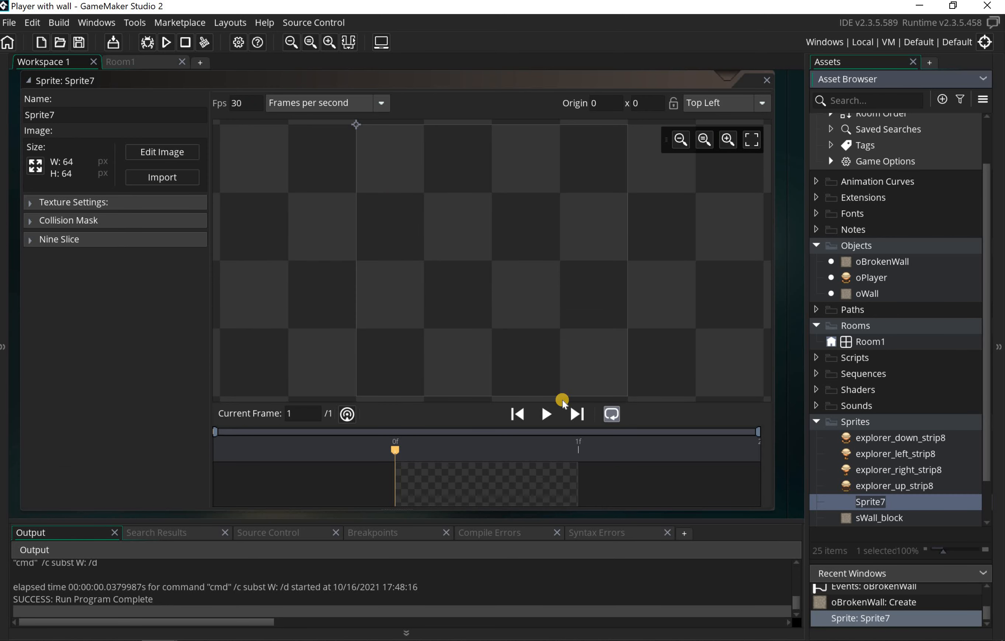
pyautogui.write('sDetinator')
pyautogui.press('Return')
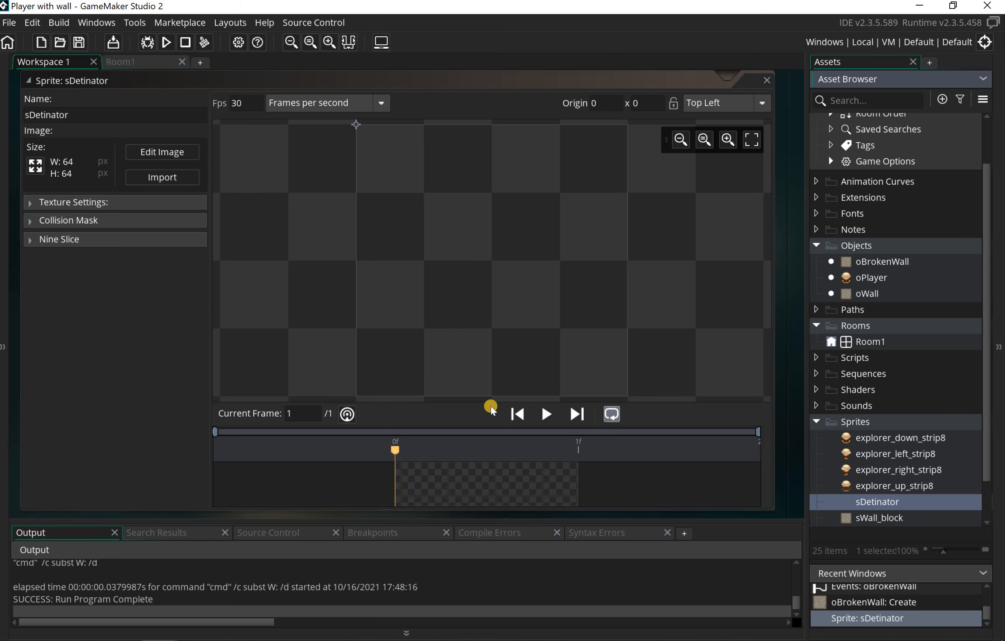
pyautogui.click(160, 151)
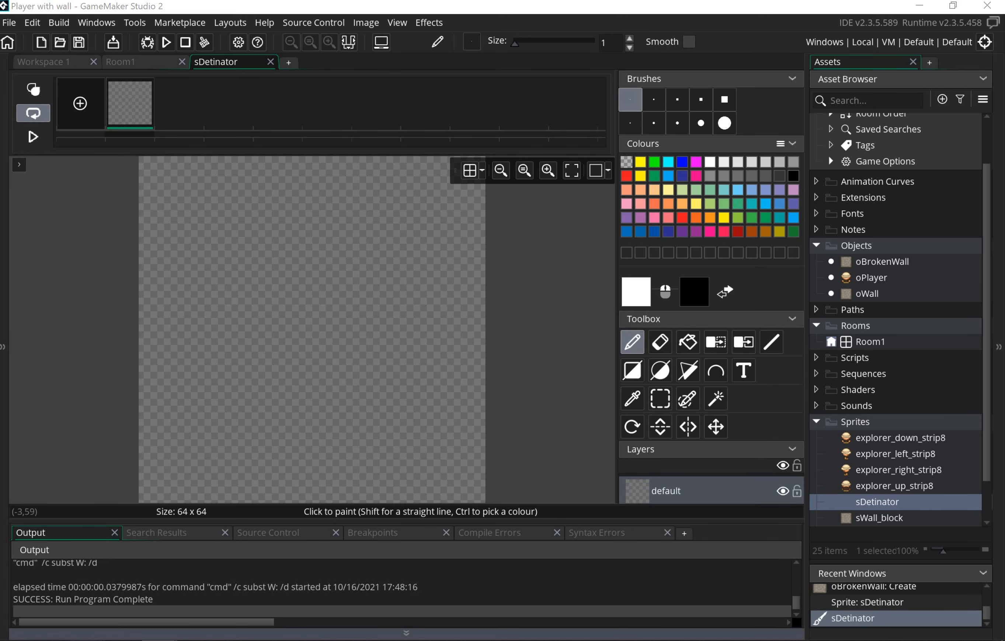
# Add detonator_off.png and detonator_on.png from the Resources > 64 folder as frames of the sDetinator sprite
pyautogui.moveTo(160, 640)
pyautogui.click(363, 603)
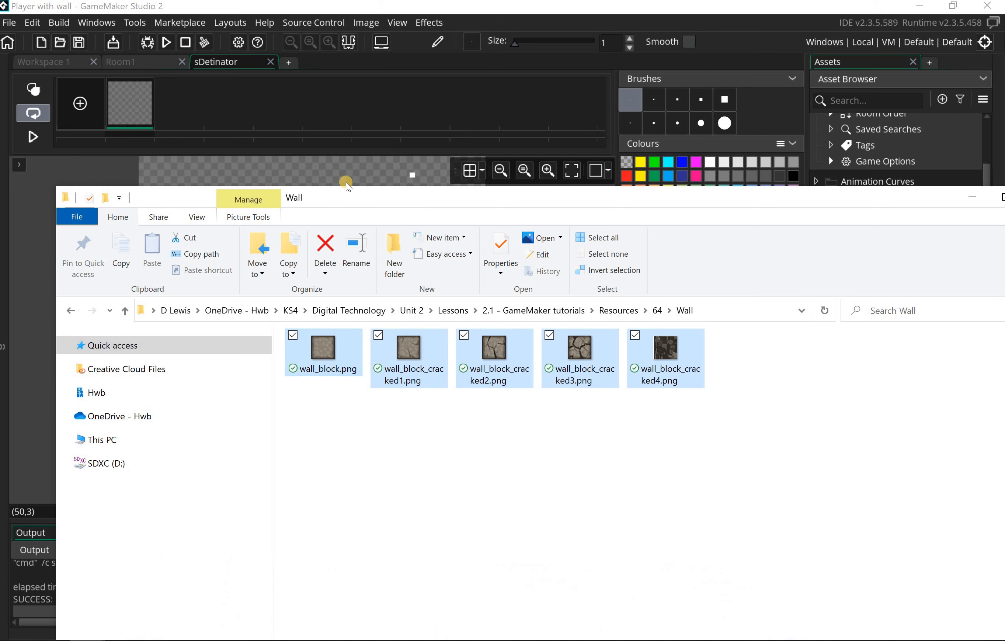
pyautogui.click(657, 311)
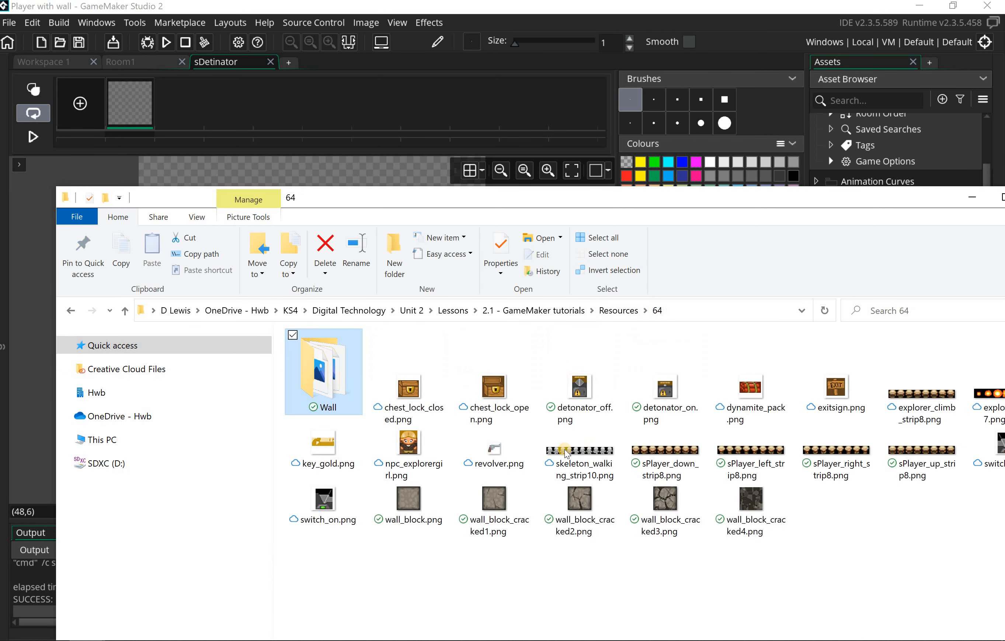
pyautogui.keyDown('ctrl'); pyautogui.click(674, 399); pyautogui.keyUp('ctrl')
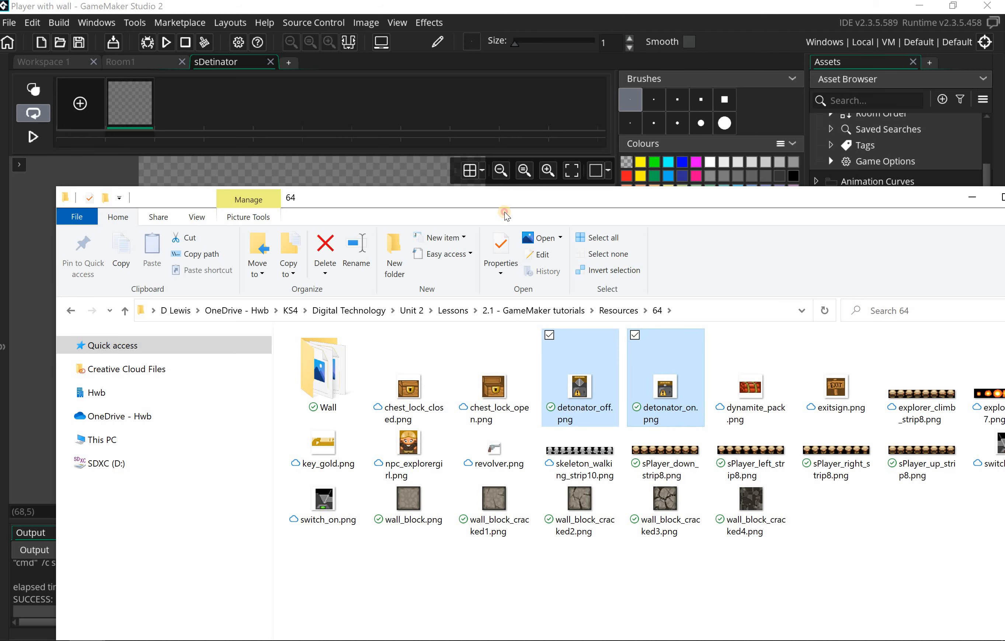
pyautogui.moveTo(505, 212); pyautogui.dragTo(443, 405)
pyautogui.moveTo(525, 587); pyautogui.dragTo(264, 225)
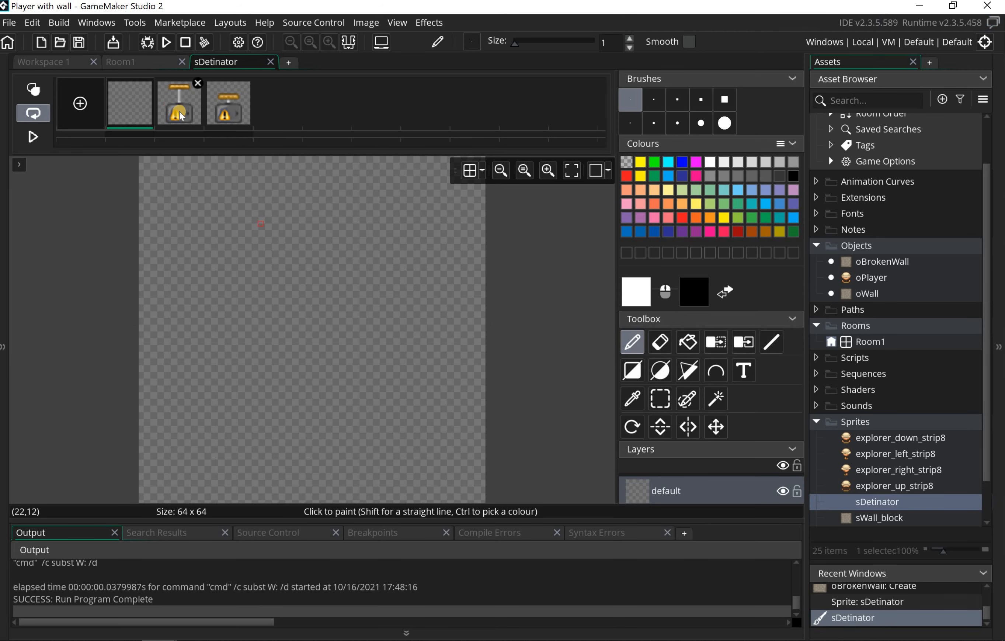
# Delete the blank first frame of sDetinator
pyautogui.click(149, 83)
pyautogui.click(149, 84)
pyautogui.press('Return')
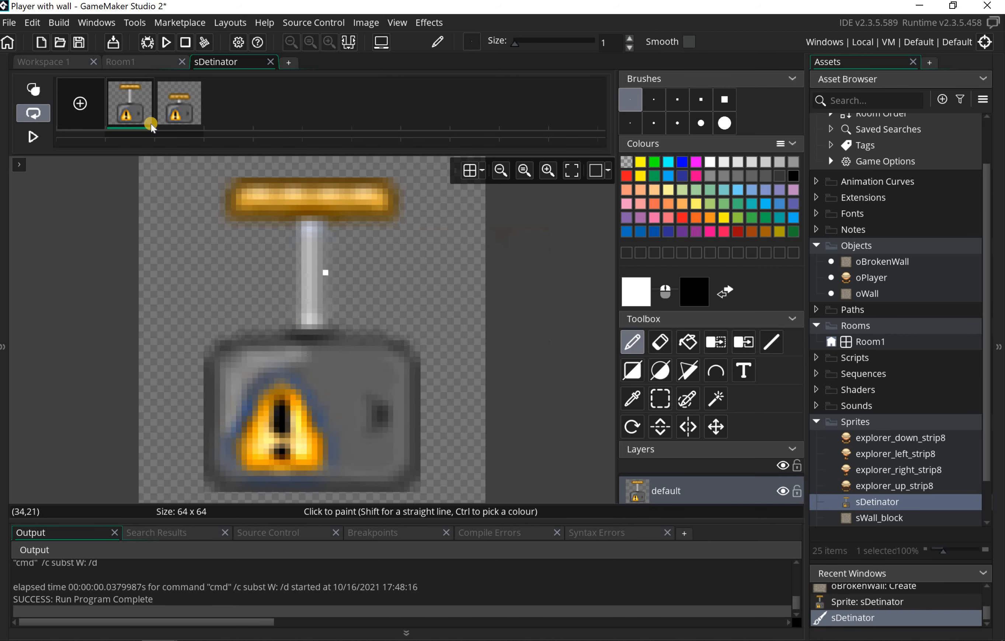
# Compare the raised and lowered detonator frames of sDetinator and close its image editor
pyautogui.click(500, 171)
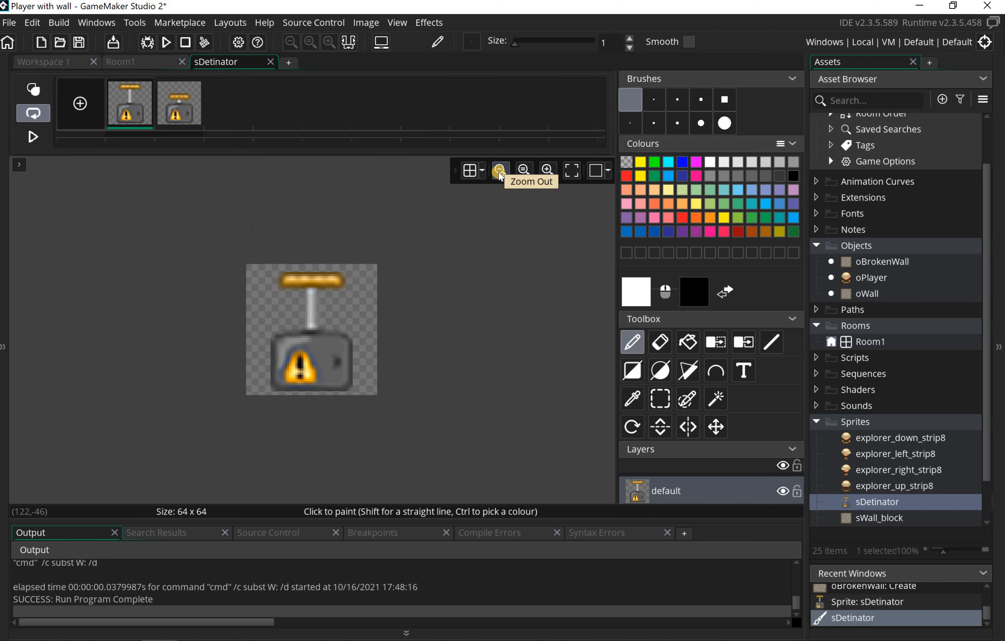
pyautogui.click(178, 111)
pyautogui.click(136, 107)
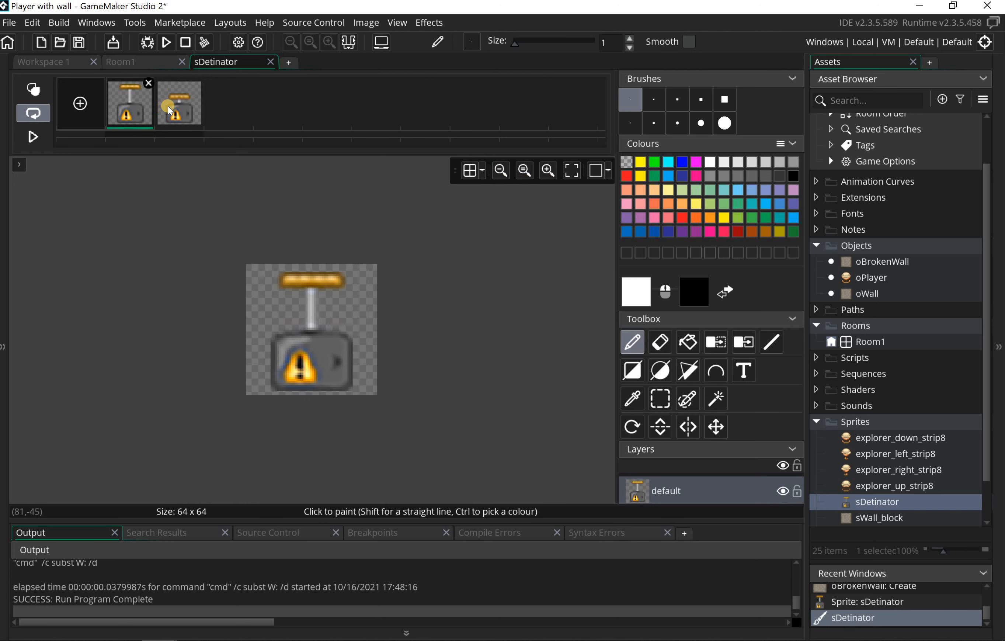
pyautogui.click(167, 106)
pyautogui.click(115, 99)
pyautogui.click(160, 105)
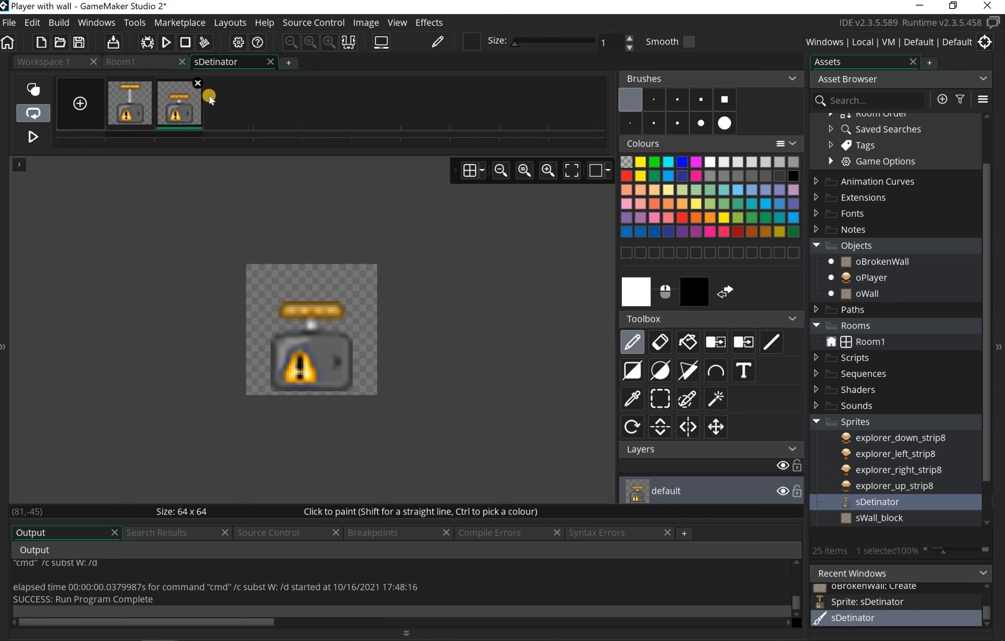
pyautogui.click(273, 62)
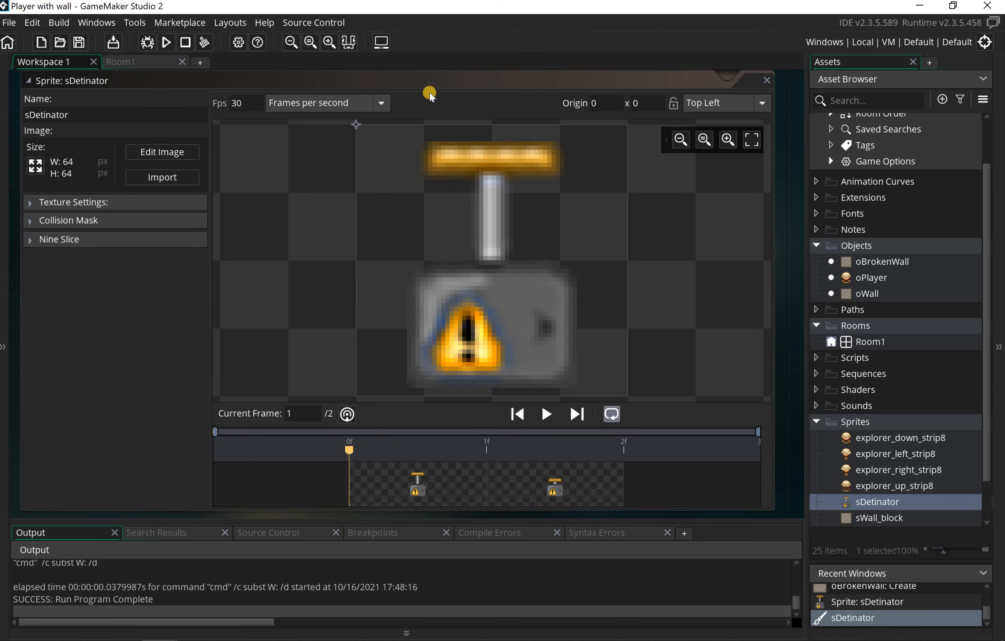
# Set the sDetinator sprite's playback speed to 0 frames per second and close the sprite editor
pyautogui.click(245, 103)
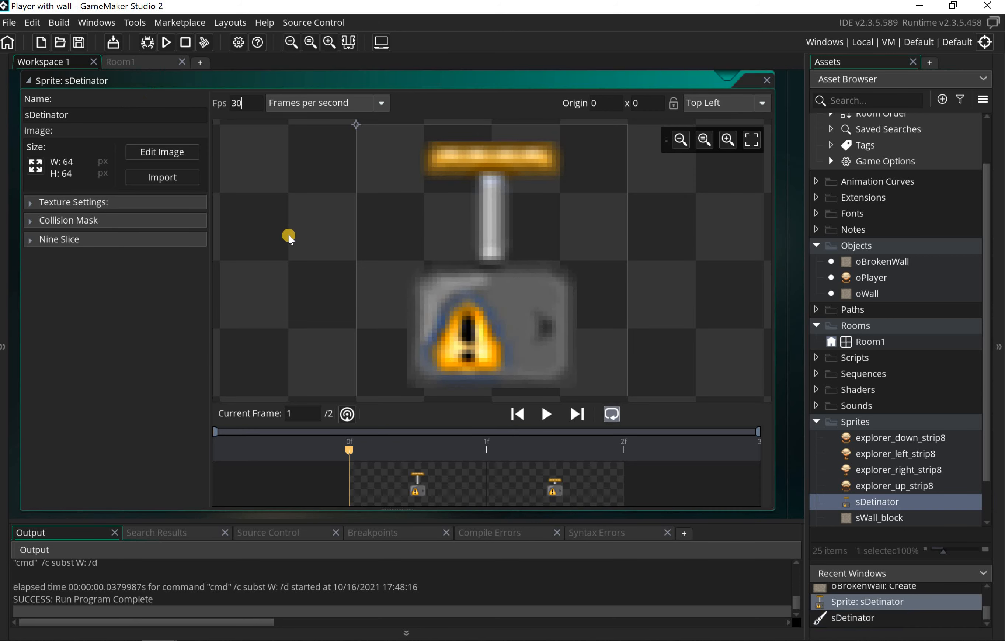
pyautogui.hotkey('ctrl', 'a')
pyautogui.write('0')
pyautogui.click(763, 79)
# Create a new object named oDetinator in the Objects group
pyautogui.click(854, 247)
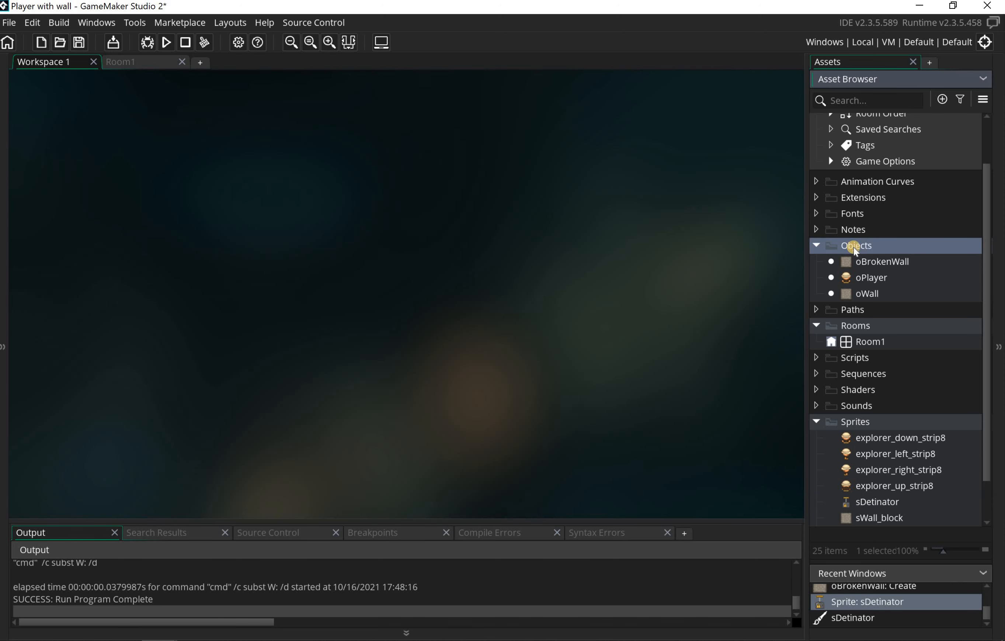
pyautogui.rightClick(853, 247)
pyautogui.moveTo(815, 251)
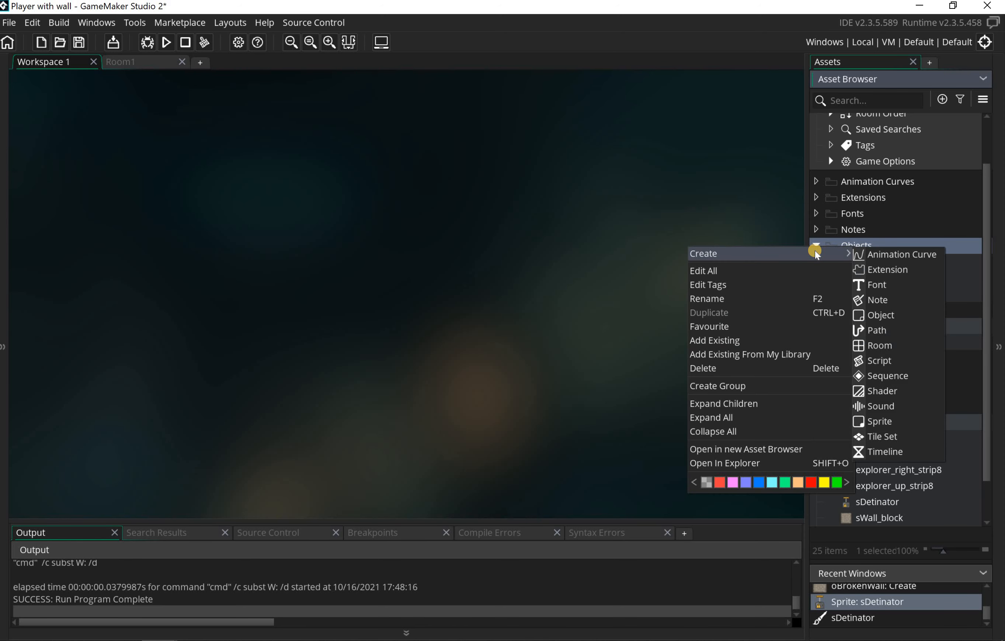
pyautogui.click(898, 315)
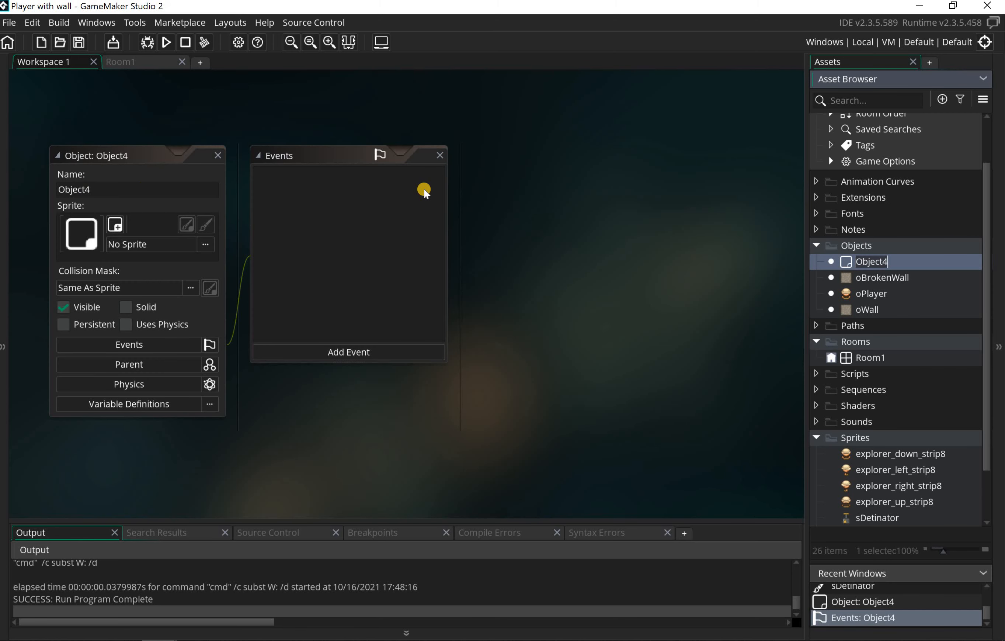
pyautogui.write('oB')
pyautogui.press('BackSpace')
pyautogui.write('de')
pyautogui.press('BackSpace')
pyautogui.write('Detinator')
pyautogui.press('Return')
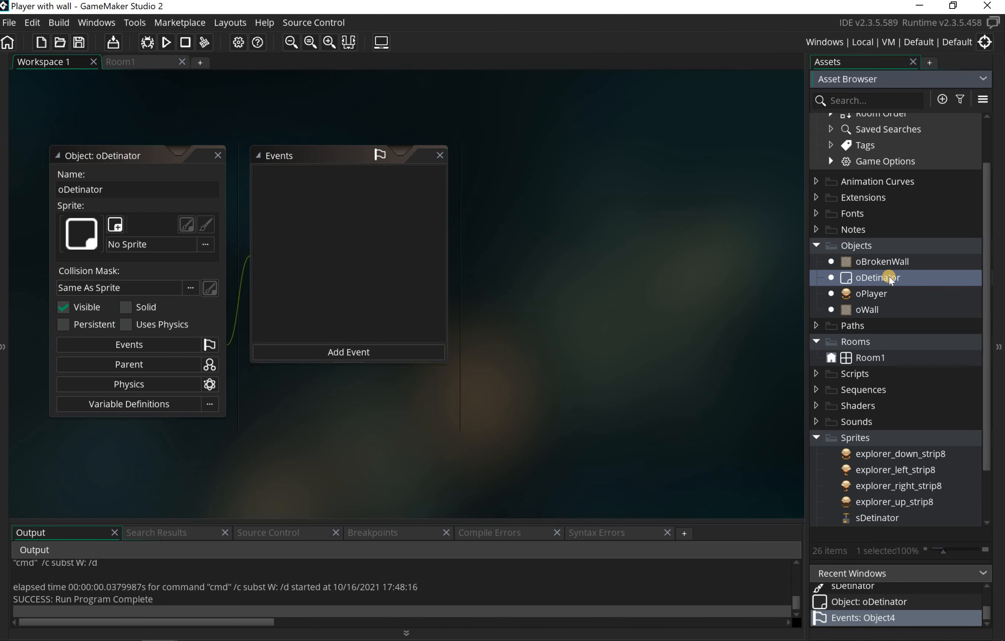
# Assign the sDetinator sprite to the oDetinator object
pyautogui.click(140, 246)
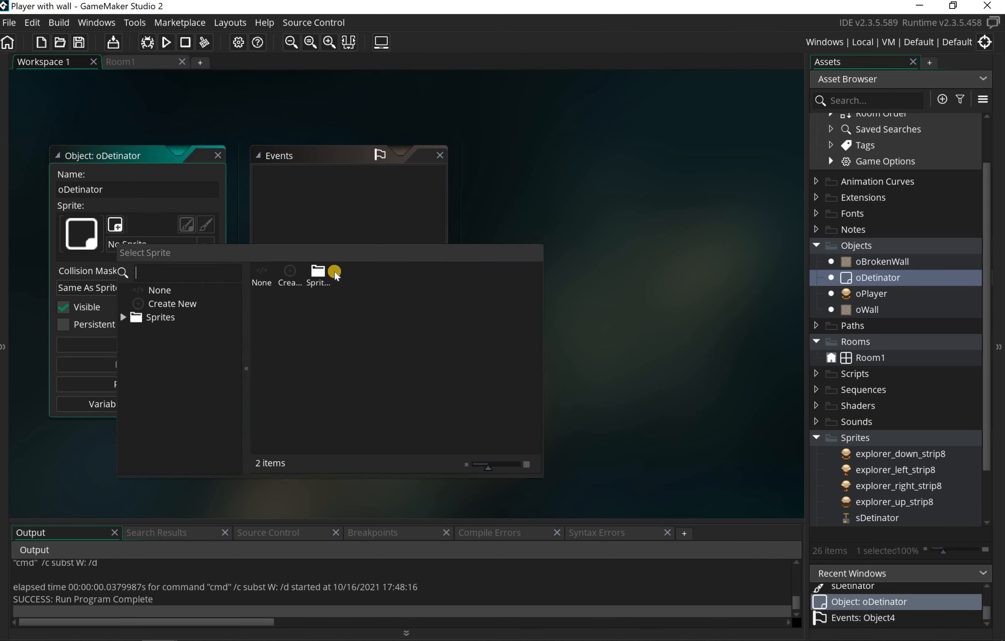
pyautogui.doubleClick(329, 277)
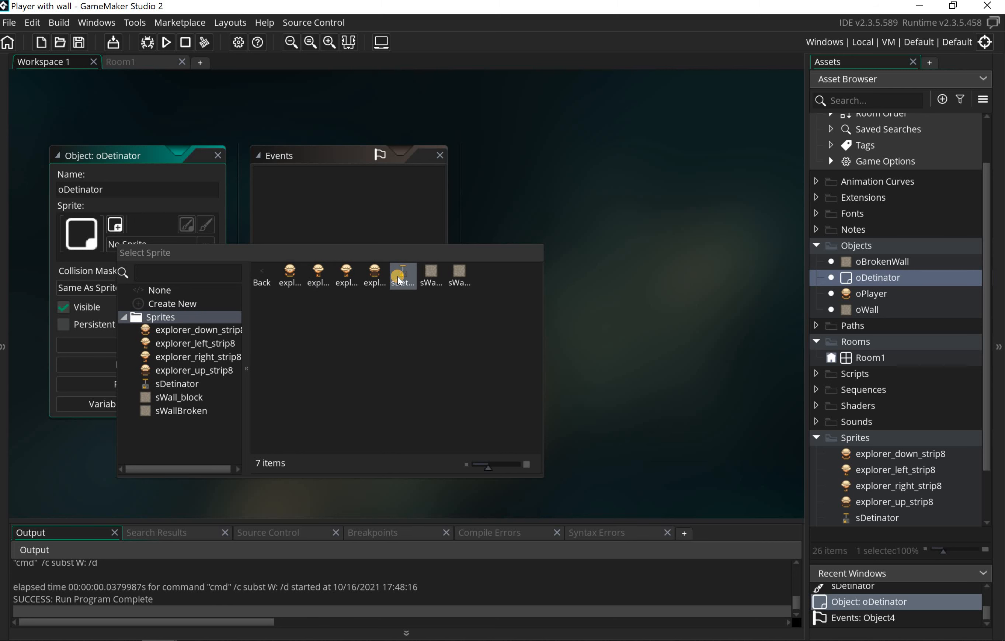
pyautogui.doubleClick(399, 279)
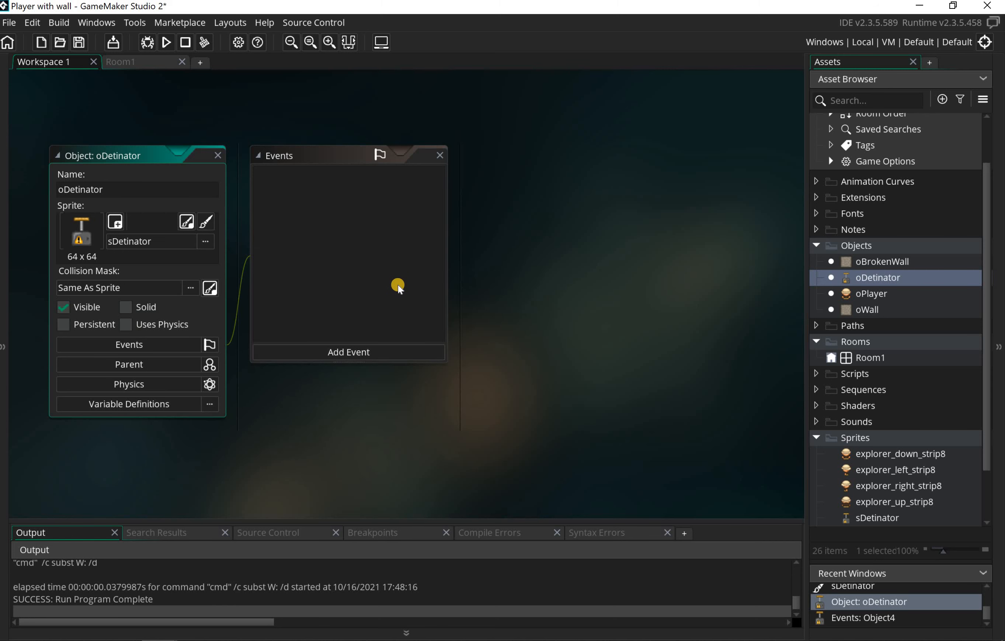
# Add an instance layer named detinator to Room1 and place an oDetinator instance on it, inside the walls to the player's right
pyautogui.doubleClick(867, 357)
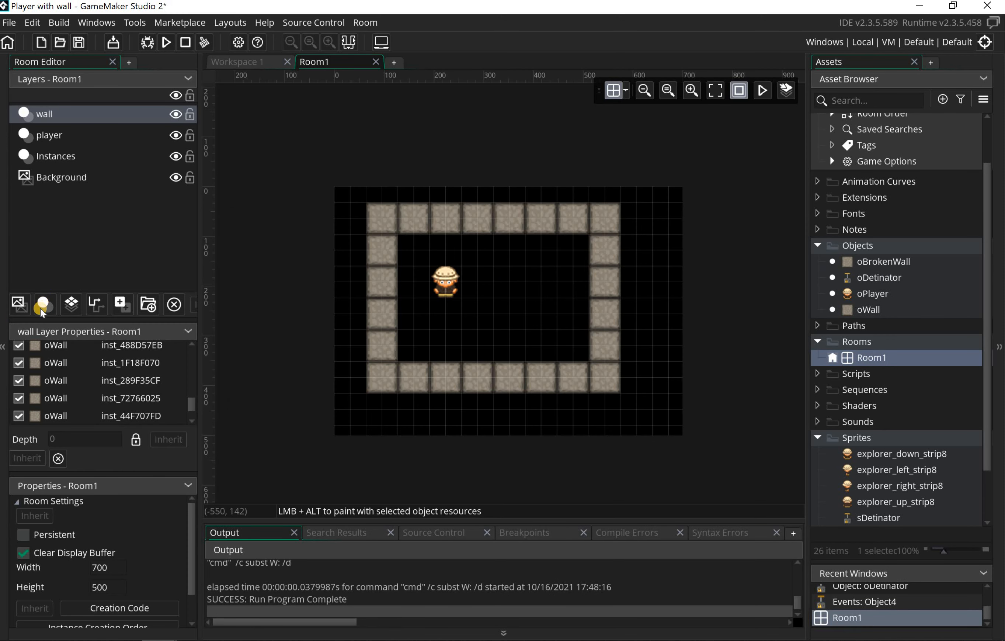
pyautogui.click(41, 308)
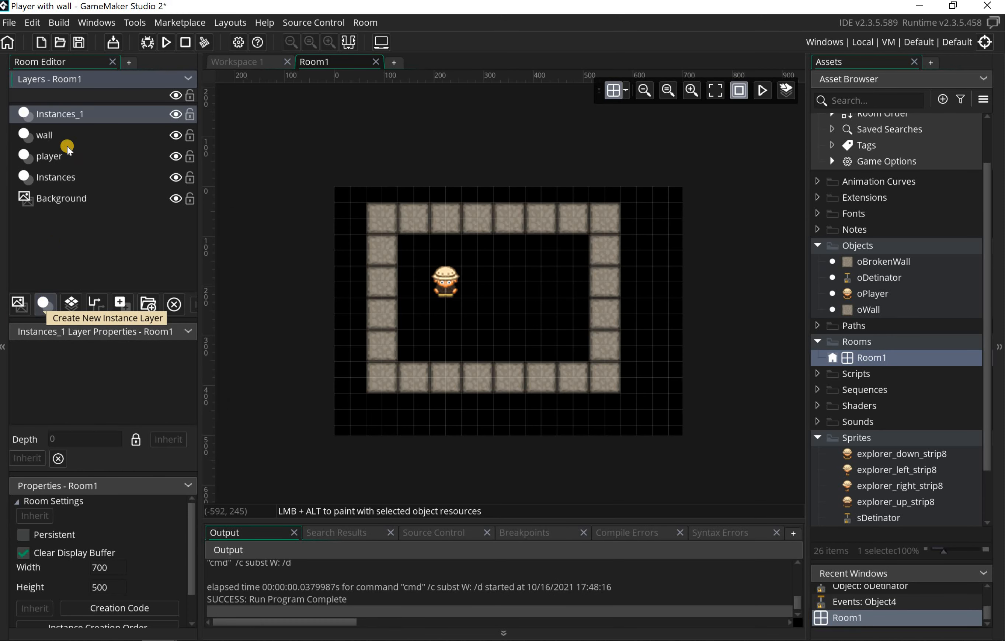
pyautogui.rightClick(67, 115)
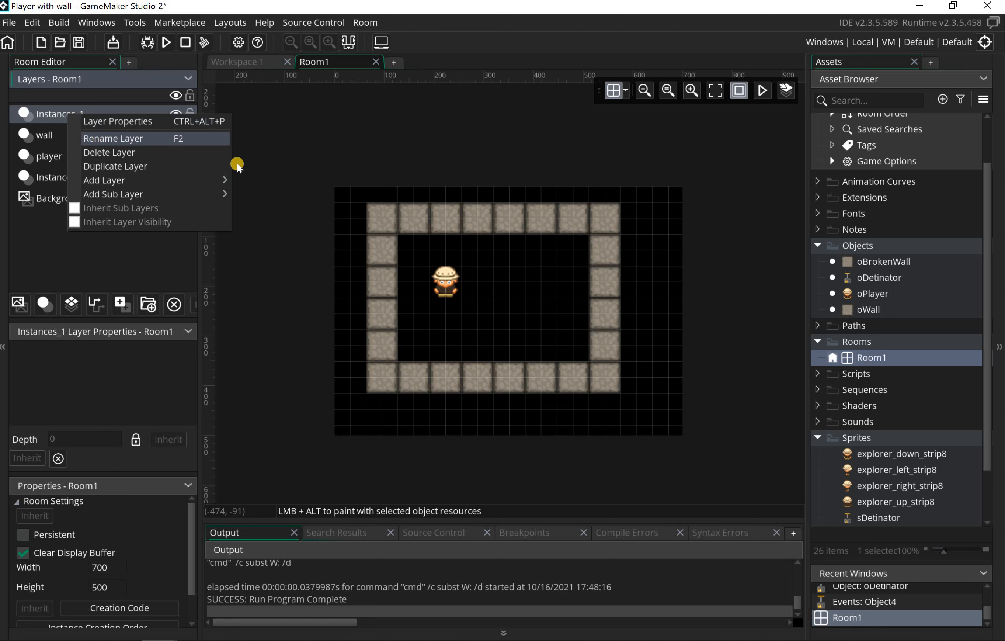
pyautogui.press('Return')
pyautogui.write('deti')
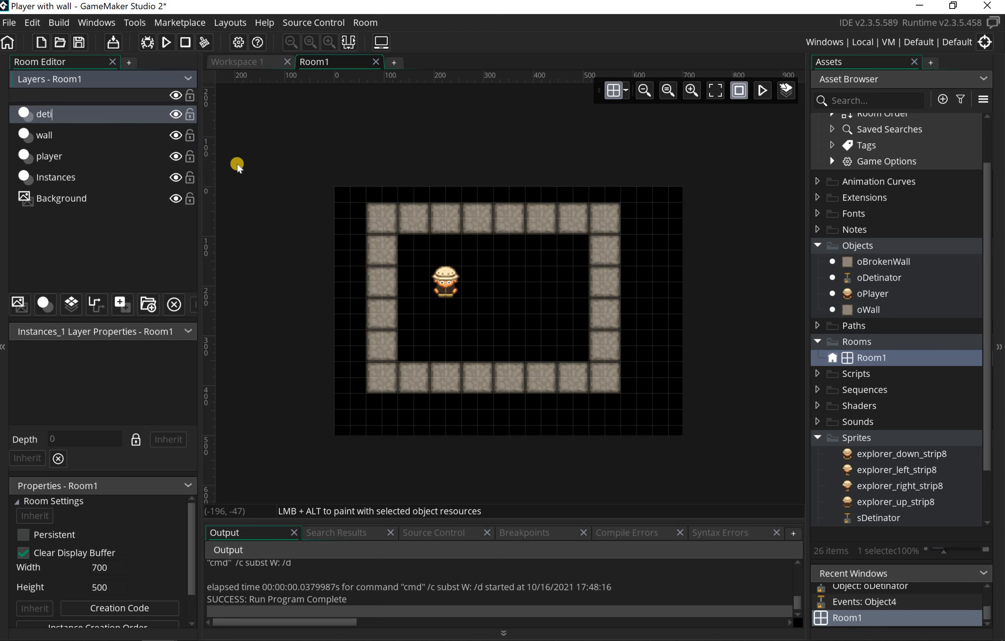
pyautogui.write('nator')
pyautogui.press('Return')
pyautogui.click(883, 277)
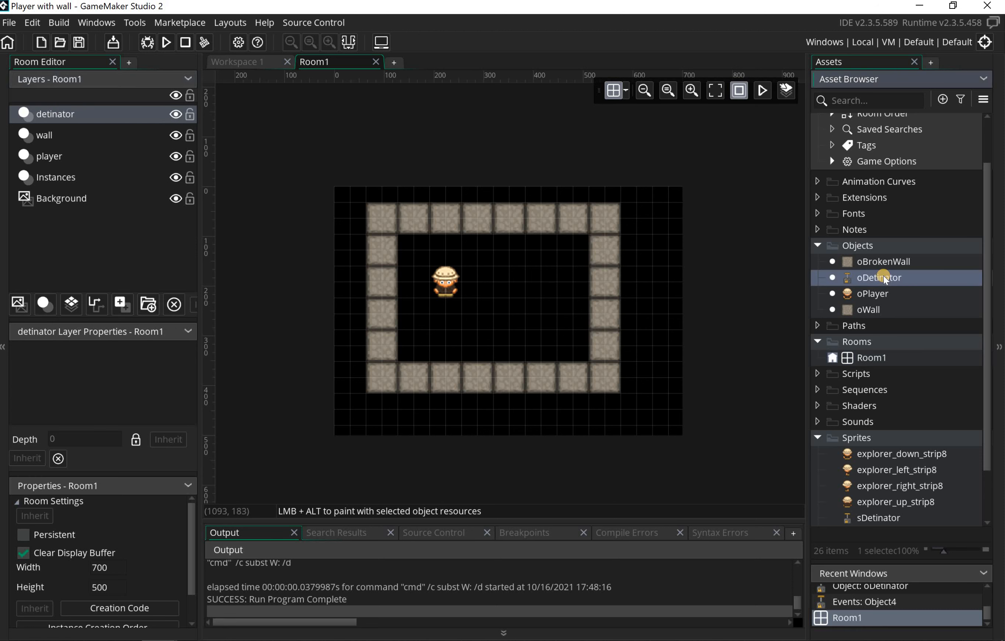
pyautogui.moveTo(884, 277); pyautogui.dragTo(541, 270)
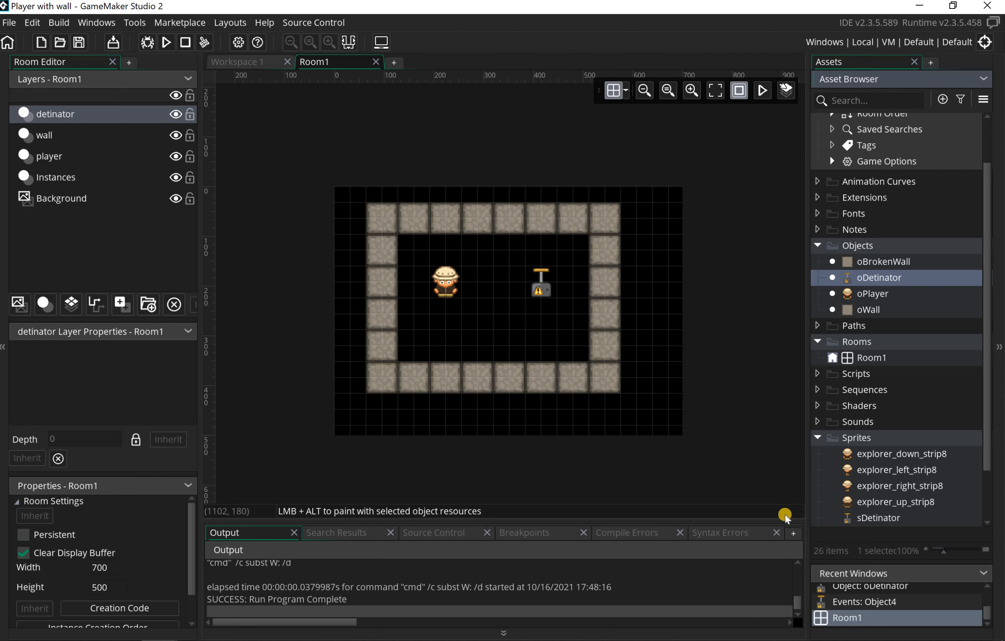
# Run the game, walk the player over the detonator and back to test it, and close the game
pyautogui.click(171, 42)
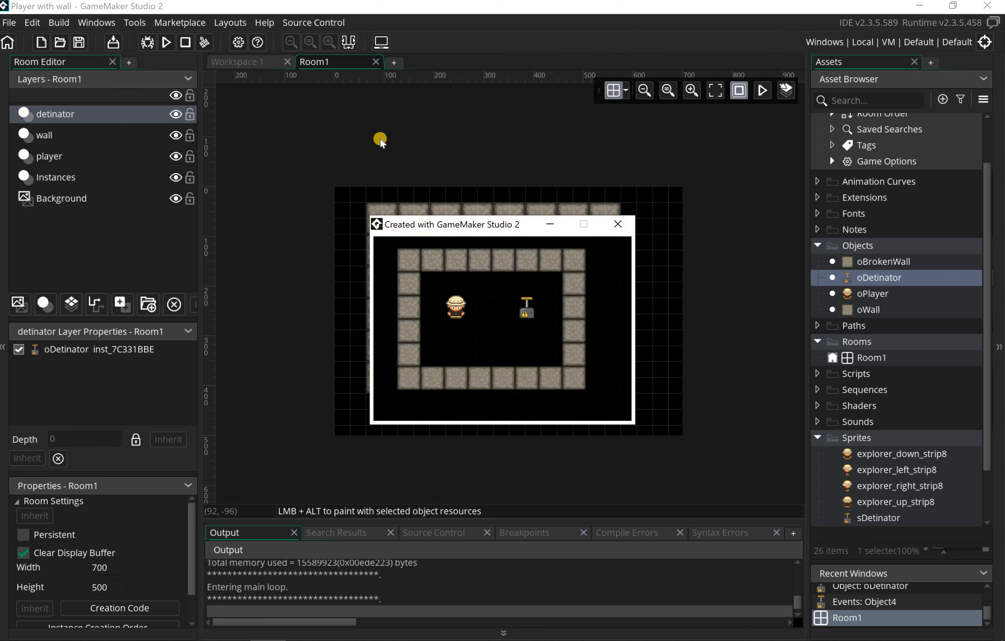
pyautogui.click(476, 224)
pyautogui.press('Right')
pyautogui.press('Left')
pyautogui.press('Right')
pyautogui.press('Left')
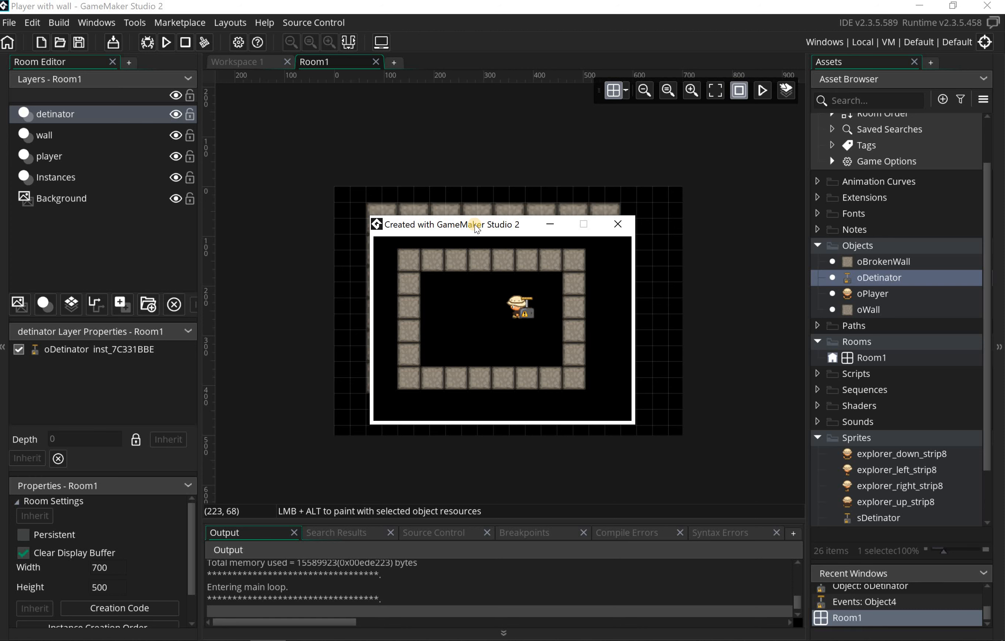
pyautogui.press('Left')
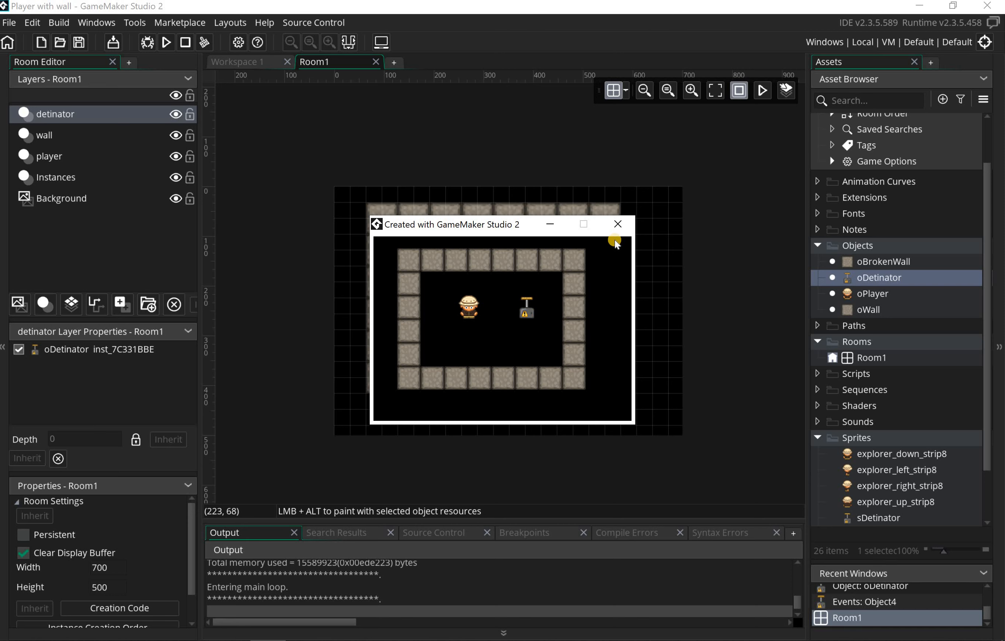
pyautogui.click(618, 224)
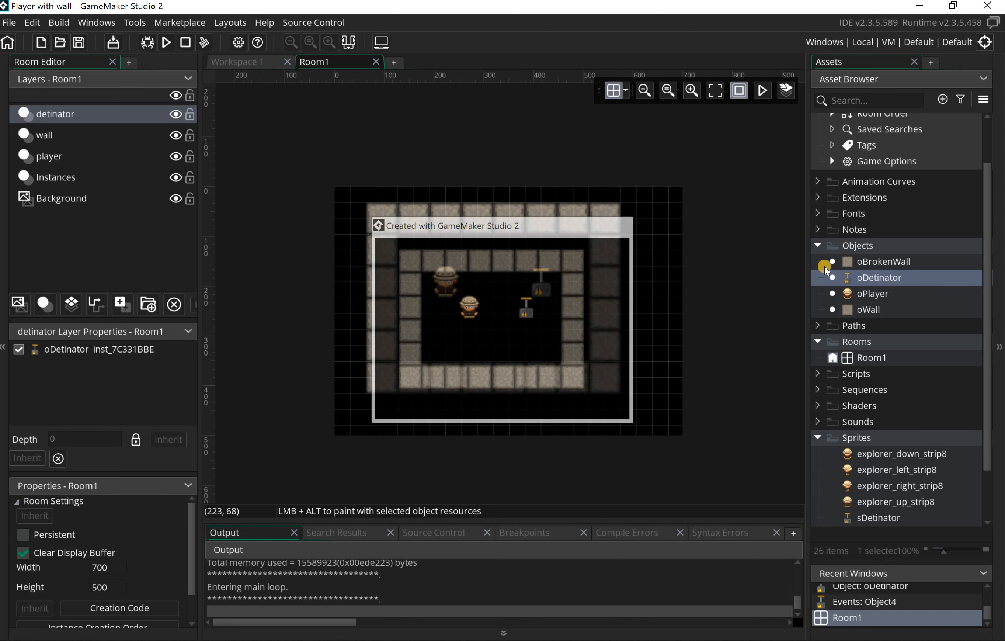
# Add a Collision event with oPlayer to the oDetinator object and make room for its action editor
pyautogui.doubleClick(874, 278)
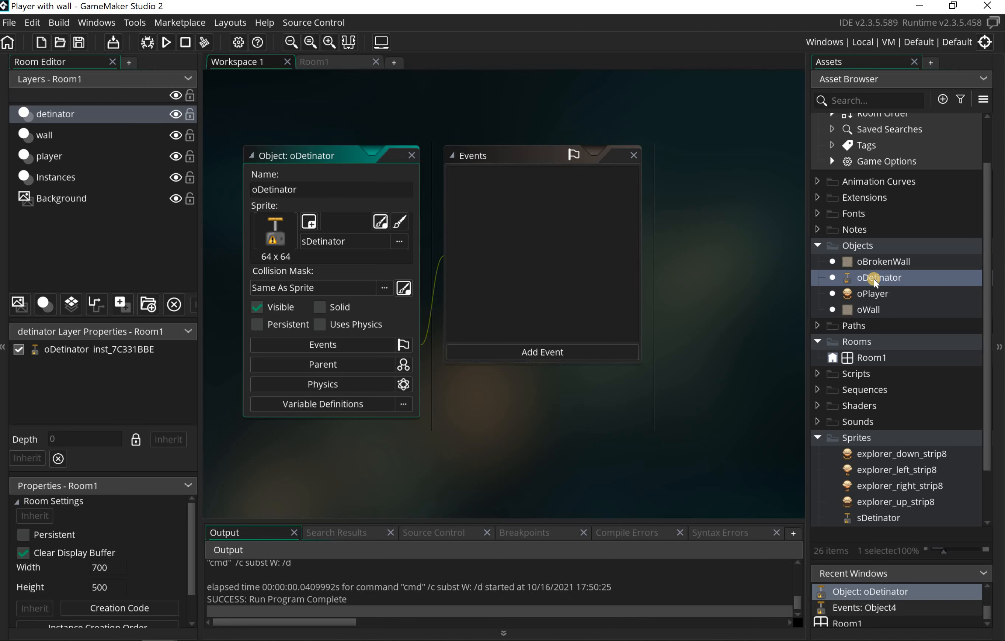
pyautogui.click(540, 351)
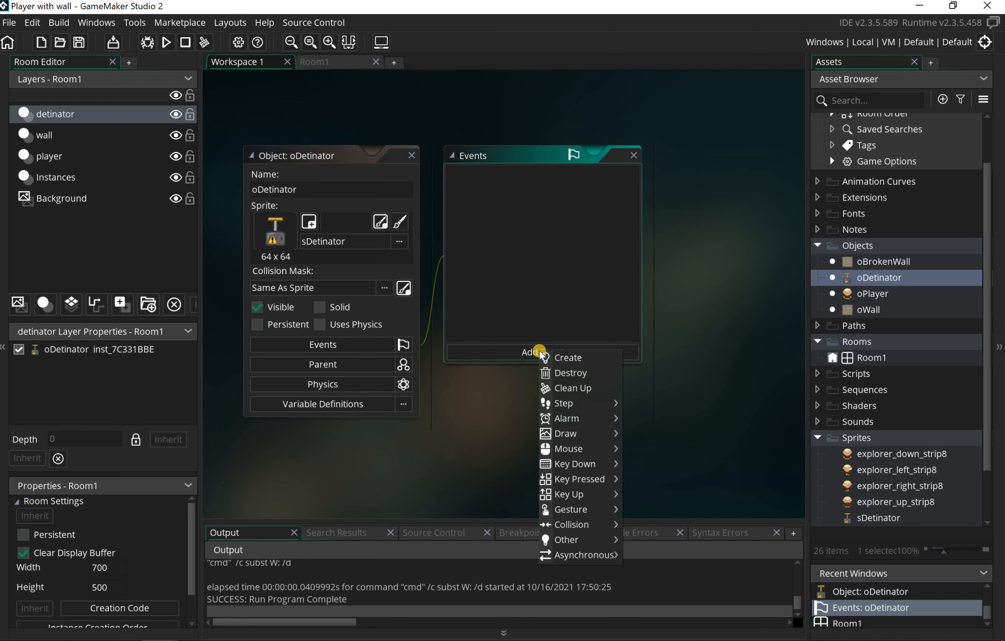
pyautogui.moveTo(612, 524)
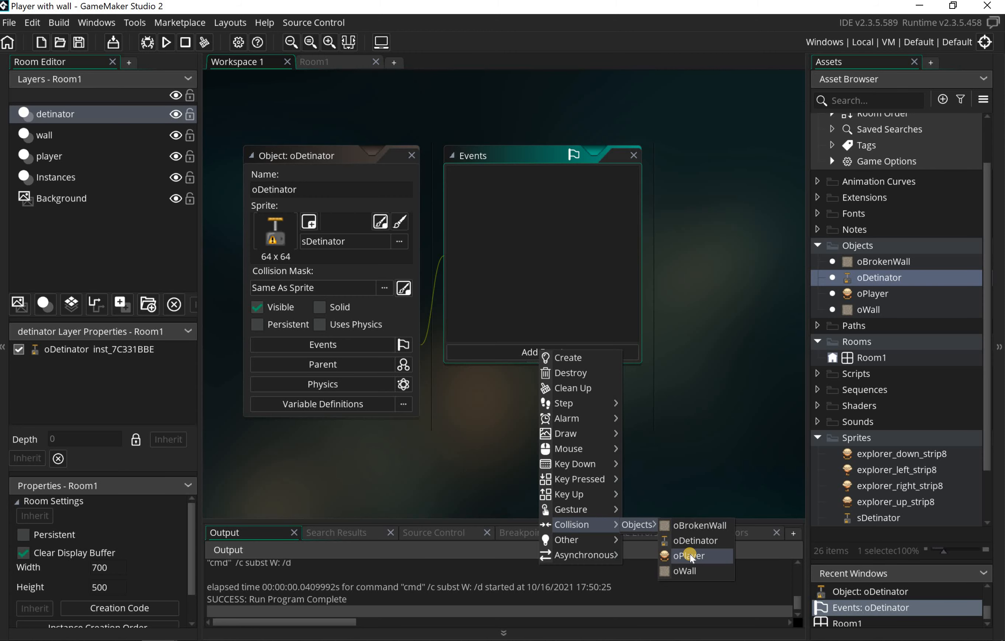
pyautogui.click(691, 556)
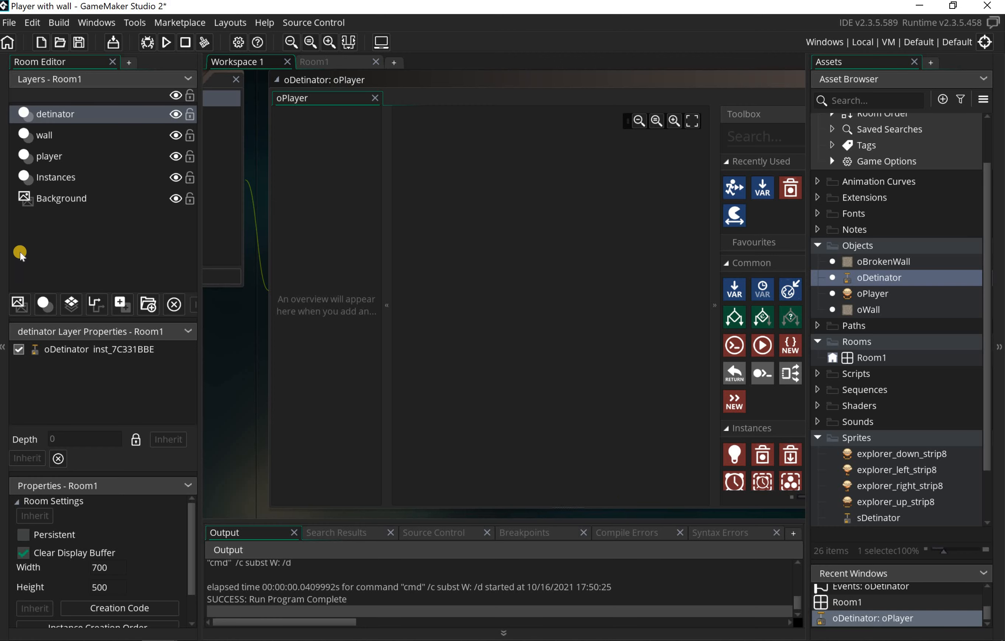
pyautogui.click(4, 254)
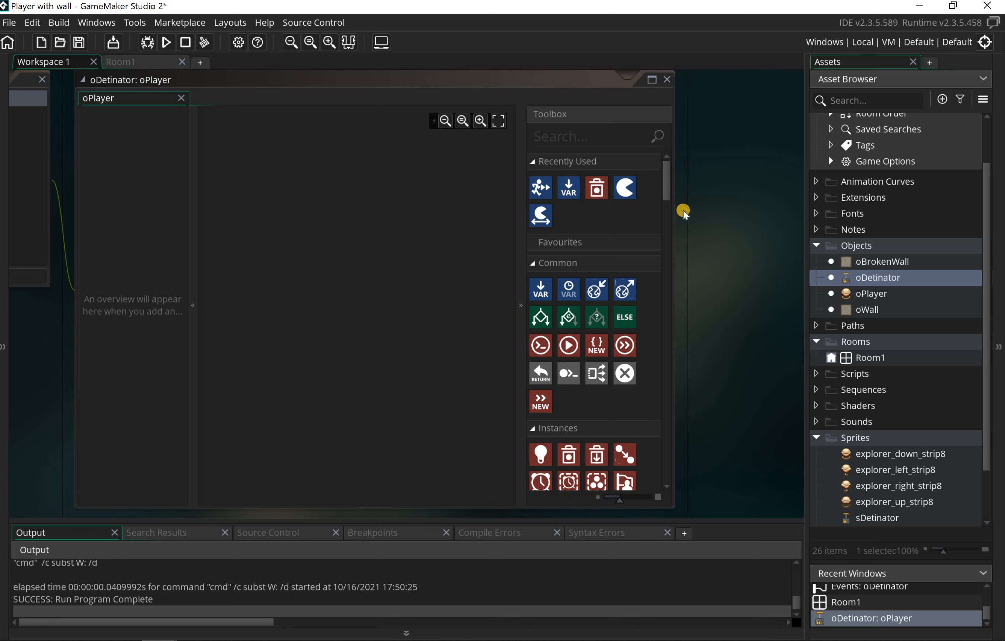
# Add a Set Sprite action to oDetinator's oPlayer collision event and choose sDetinator as its sprite
pyautogui.moveTo(628, 189); pyautogui.dragTo(321, 207)
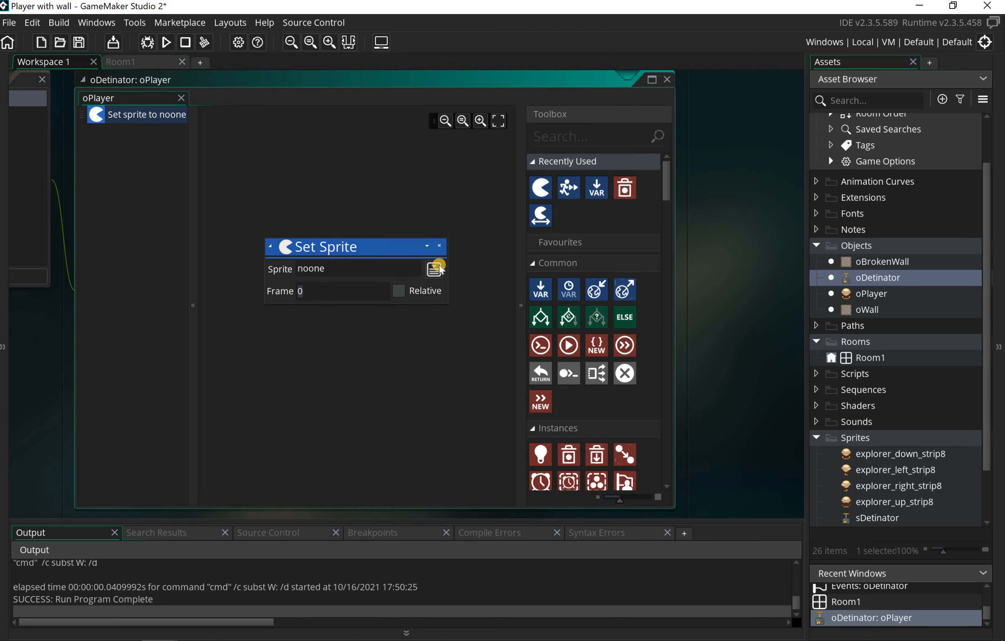
pyautogui.click(437, 268)
pyautogui.doubleClick(587, 295)
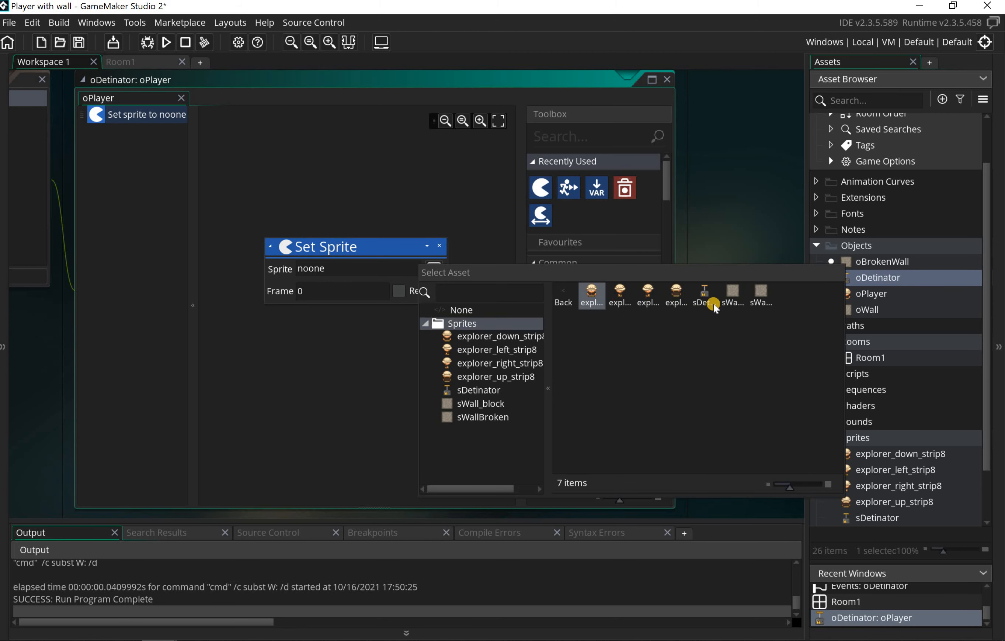
pyautogui.click(692, 298)
pyautogui.click(690, 296)
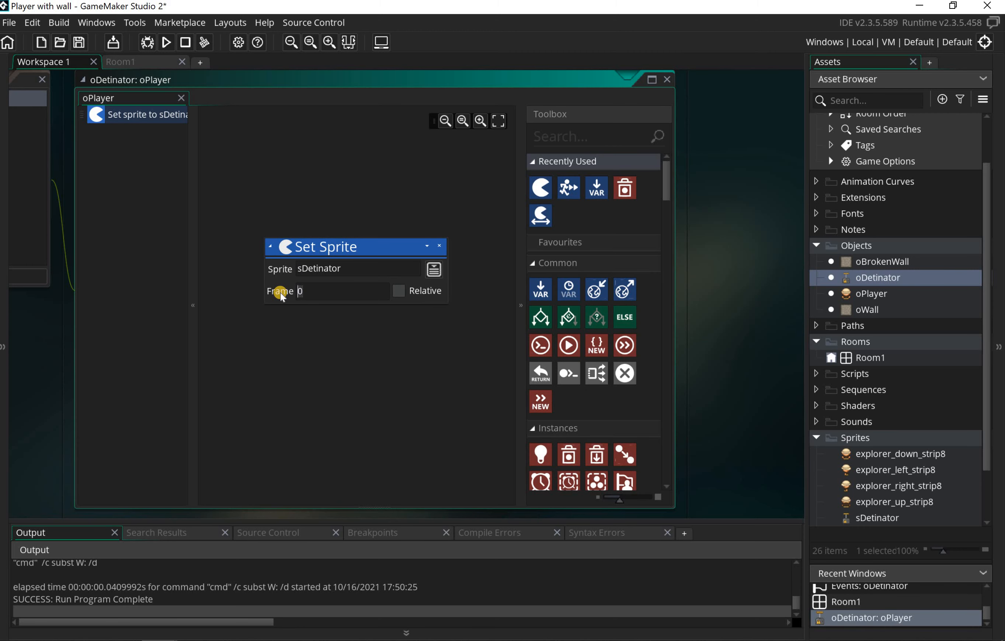
# Set the Set Sprite action's frame to 1 and test it in a game run by walking the player onto the detonator and back
pyautogui.moveTo(282, 296); pyautogui.dragTo(283, 294)
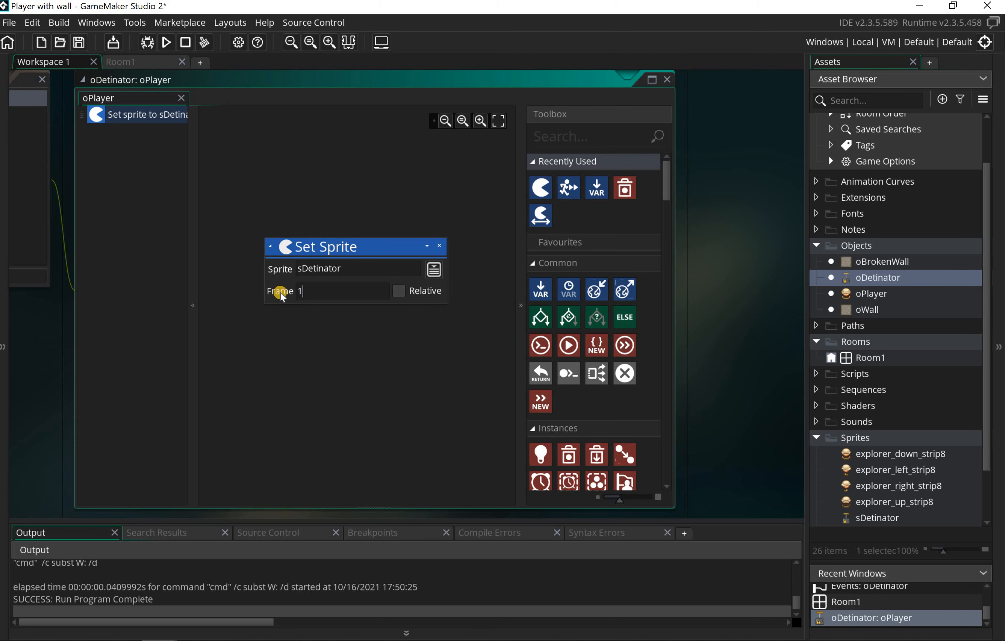
pyautogui.click(175, 45)
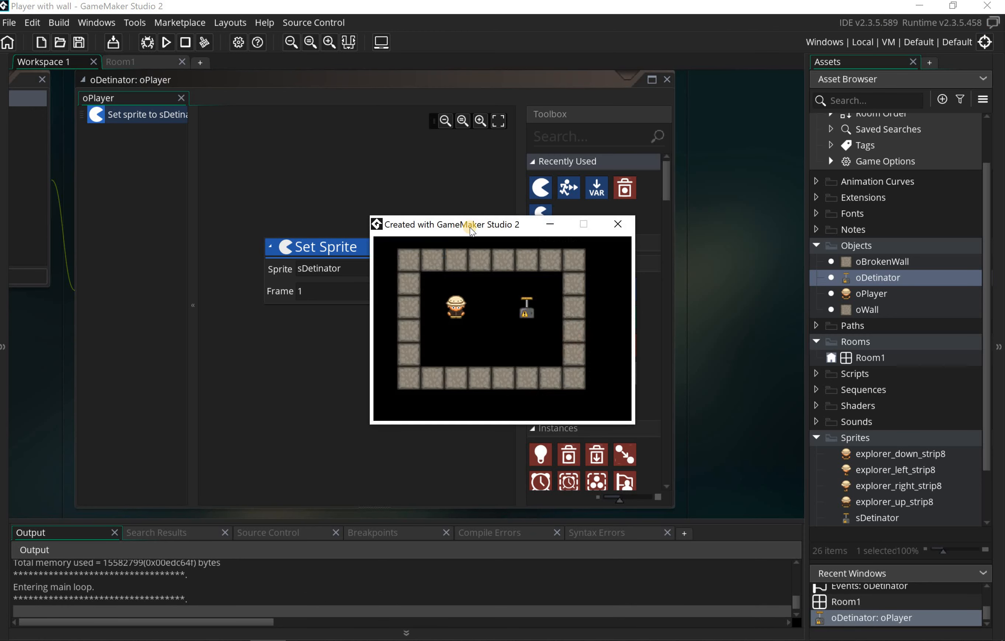
pyautogui.press('Right')
pyautogui.press('Left')
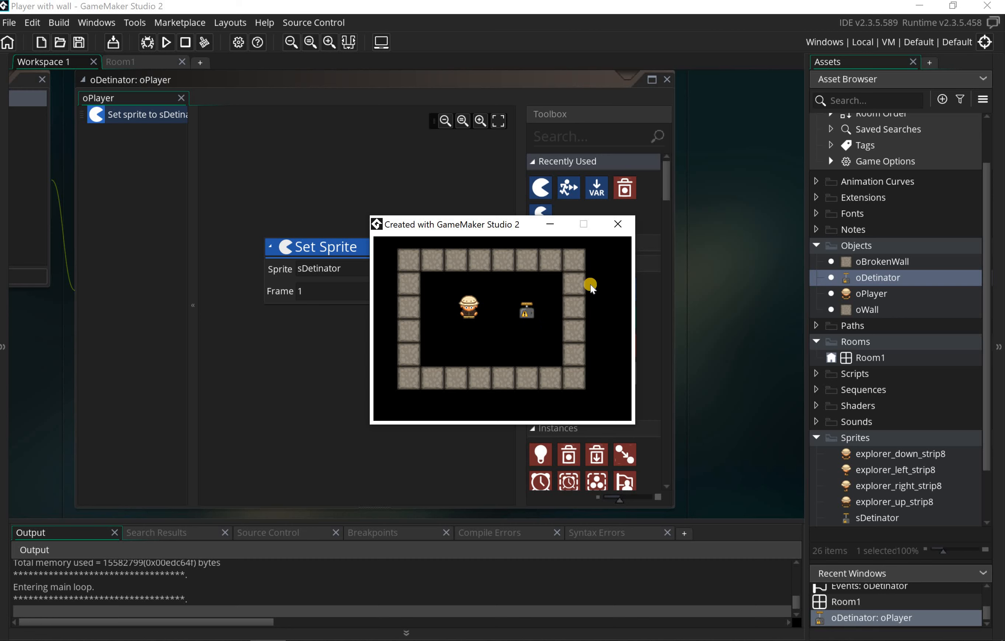
pyautogui.click(618, 223)
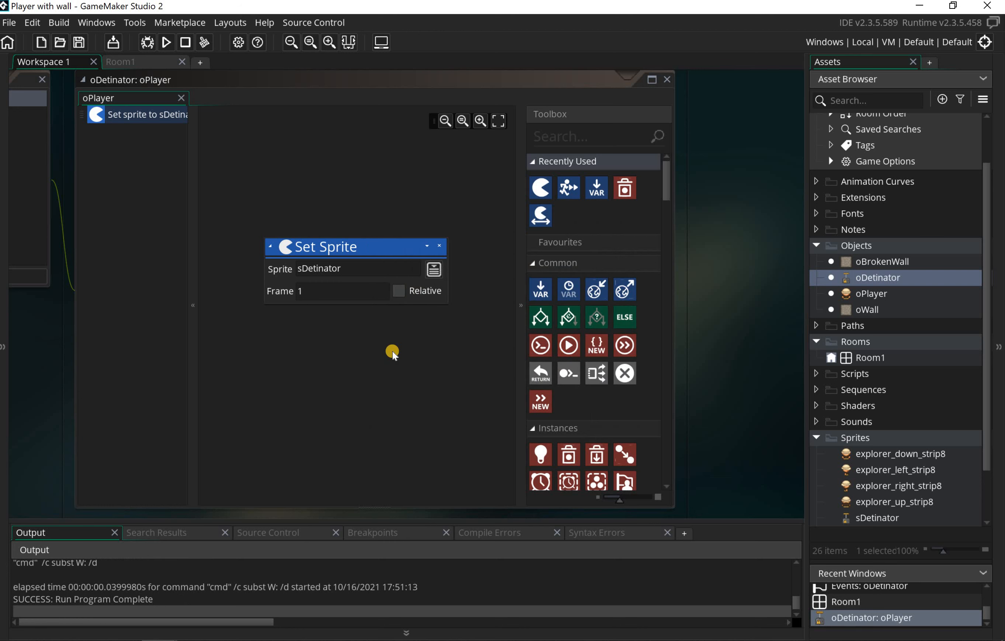
# Add a Set Animation Speed action with speed 1 below Set Sprite and make it apply to oBrokenWall
pyautogui.moveTo(568, 187); pyautogui.dragTo(297, 335)
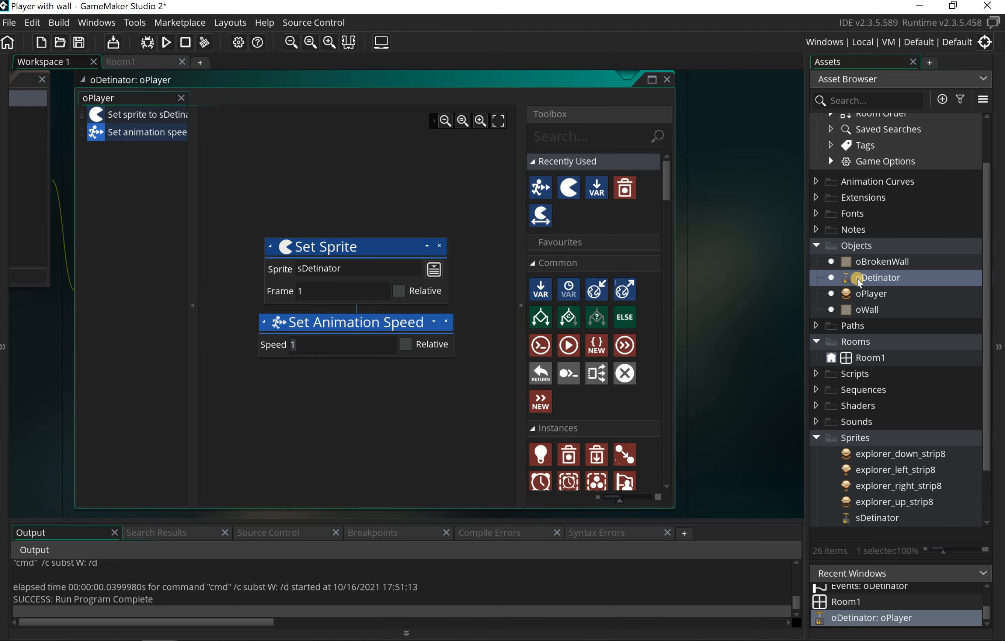
pyautogui.click(435, 322)
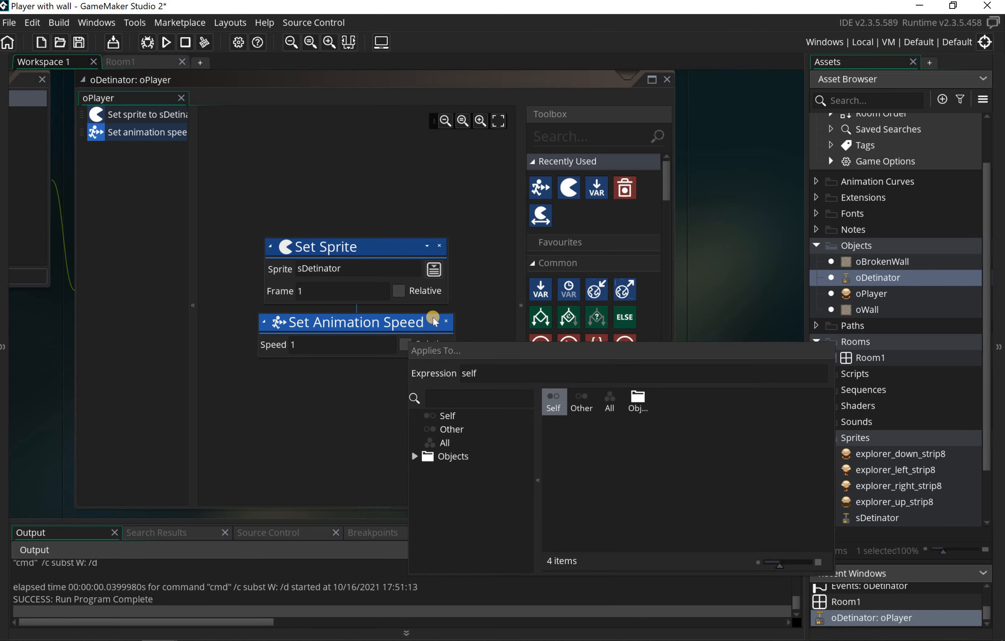
pyautogui.moveTo(453, 347); pyautogui.dragTo(427, 306)
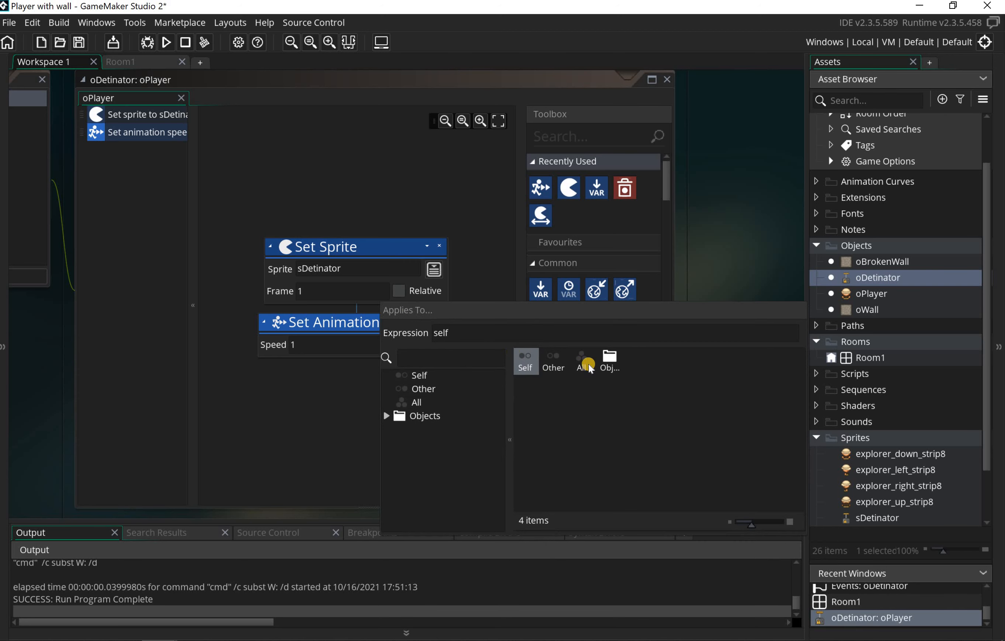
pyautogui.click(612, 363)
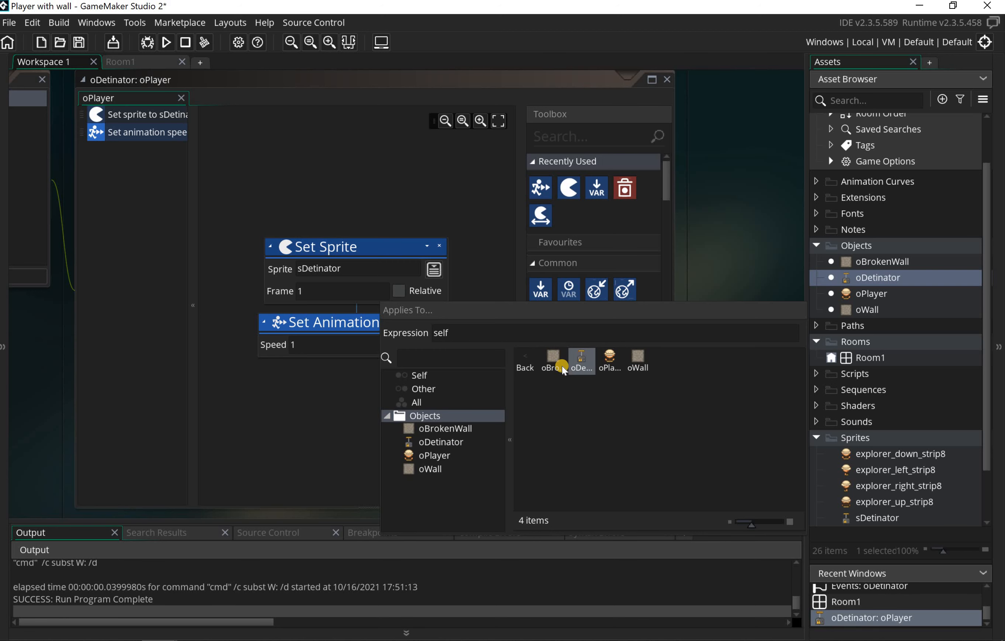
pyautogui.click(419, 387)
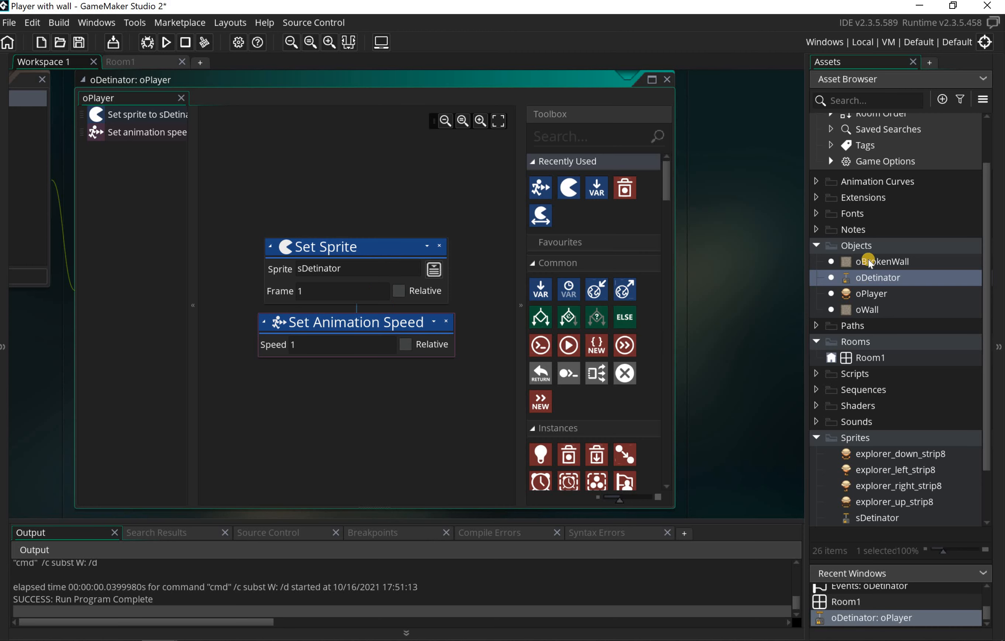
# Run the game, walk the player over the detonator and up to the breakable wall to check its animation, and close the game
pyautogui.click(166, 42)
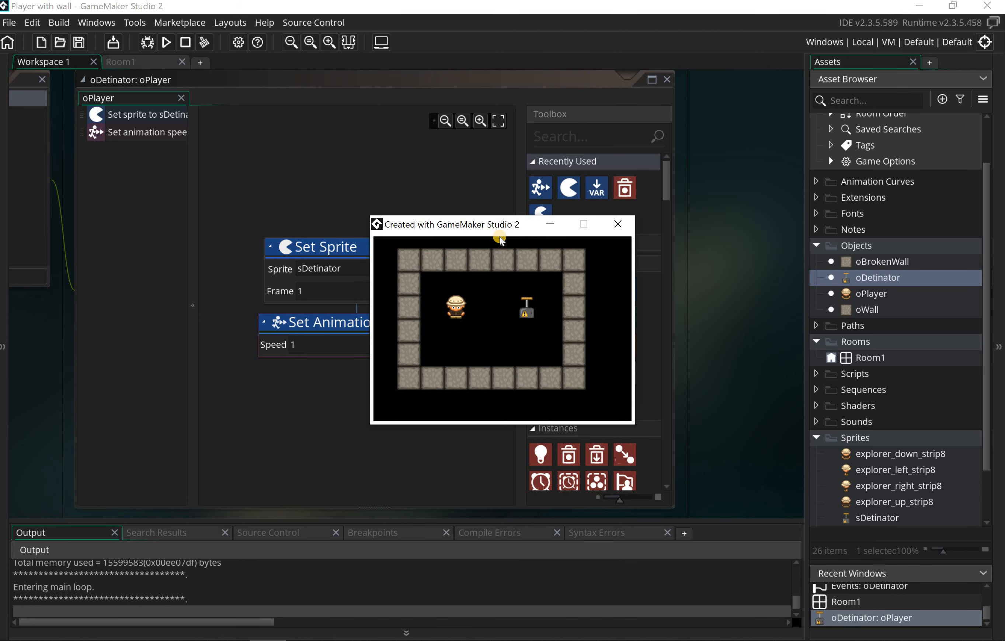
pyautogui.press('Right')
pyautogui.press('Left')
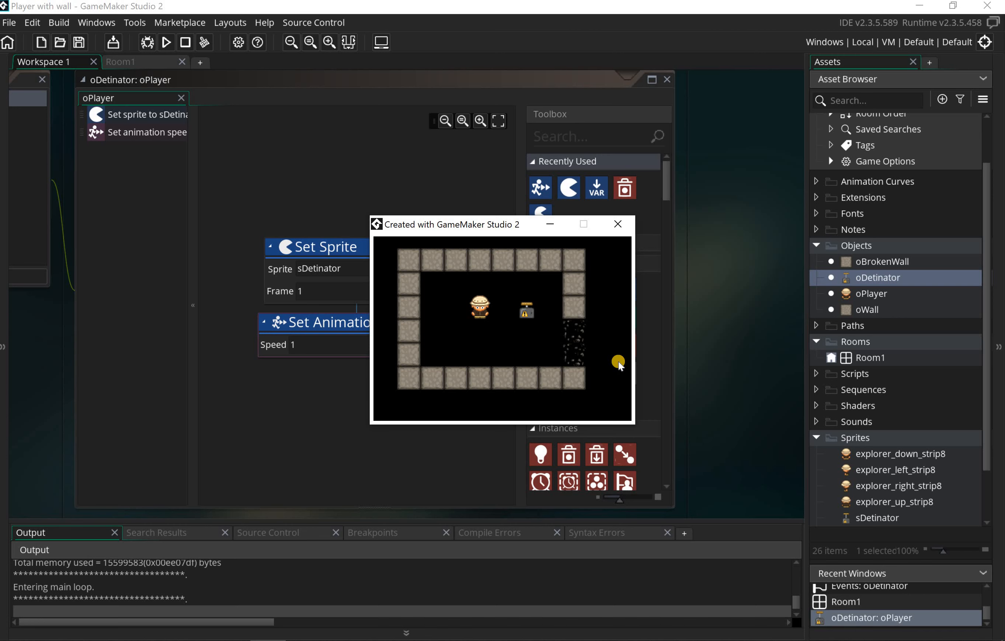
pyautogui.press('Down')
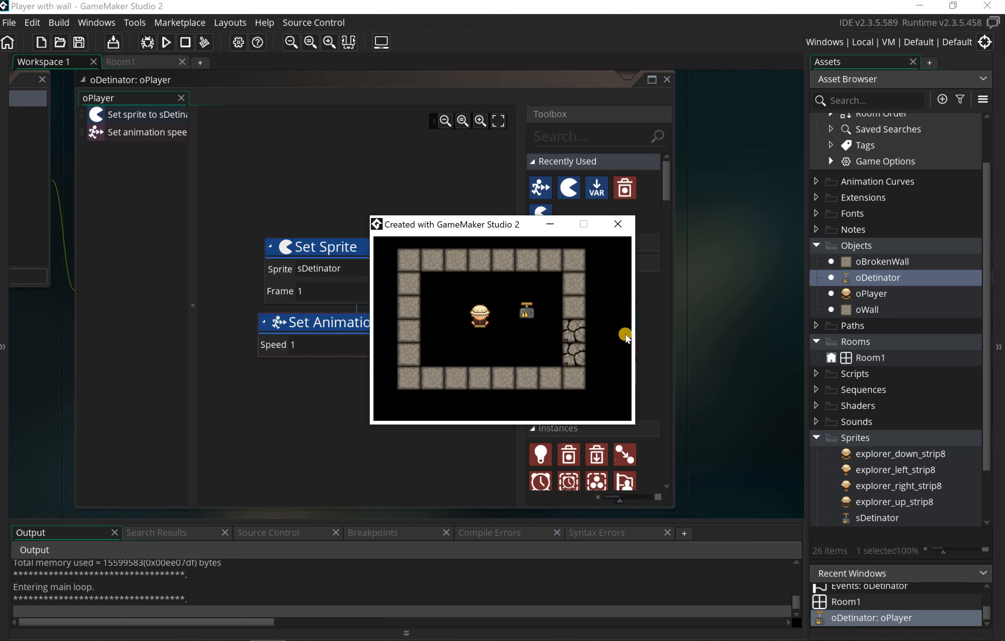
pyautogui.press('Right')
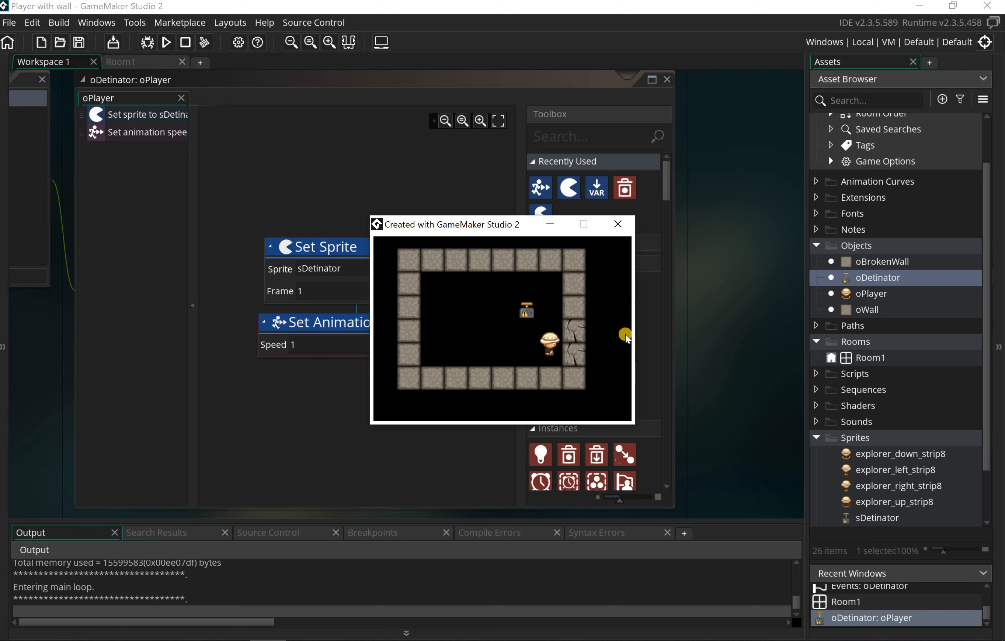
pyautogui.press('Left')
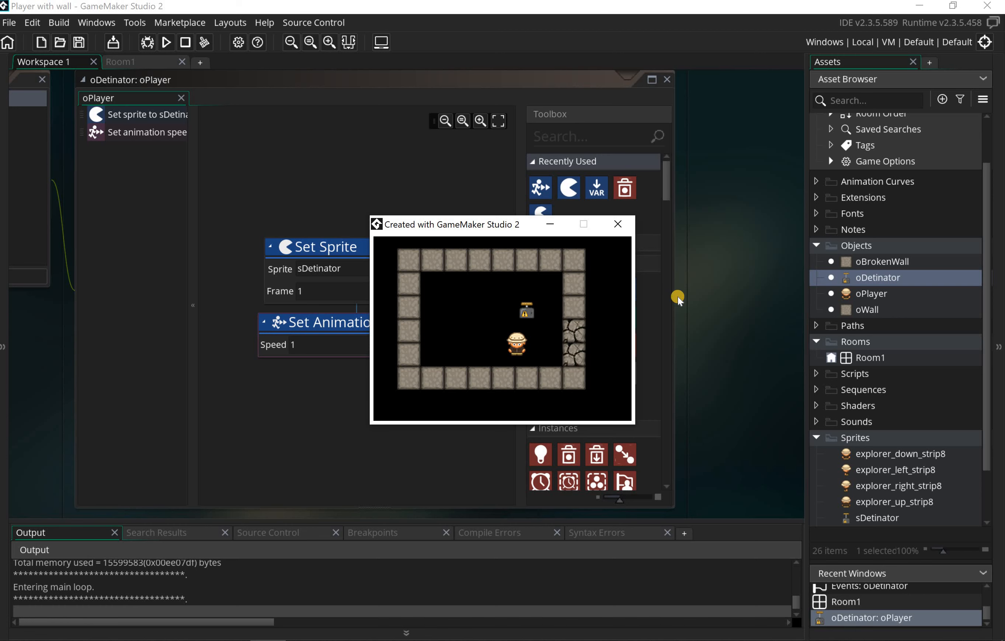
pyautogui.click(609, 224)
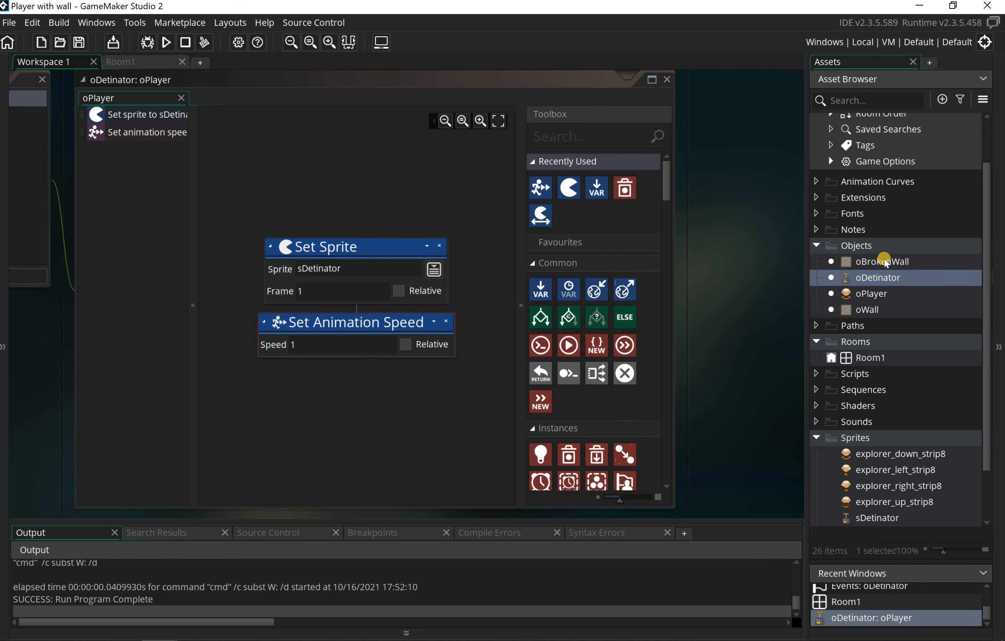
# Add an Animation End event to the oBrokenWall object with a Destroy Instance action in it
pyautogui.doubleClick(884, 261)
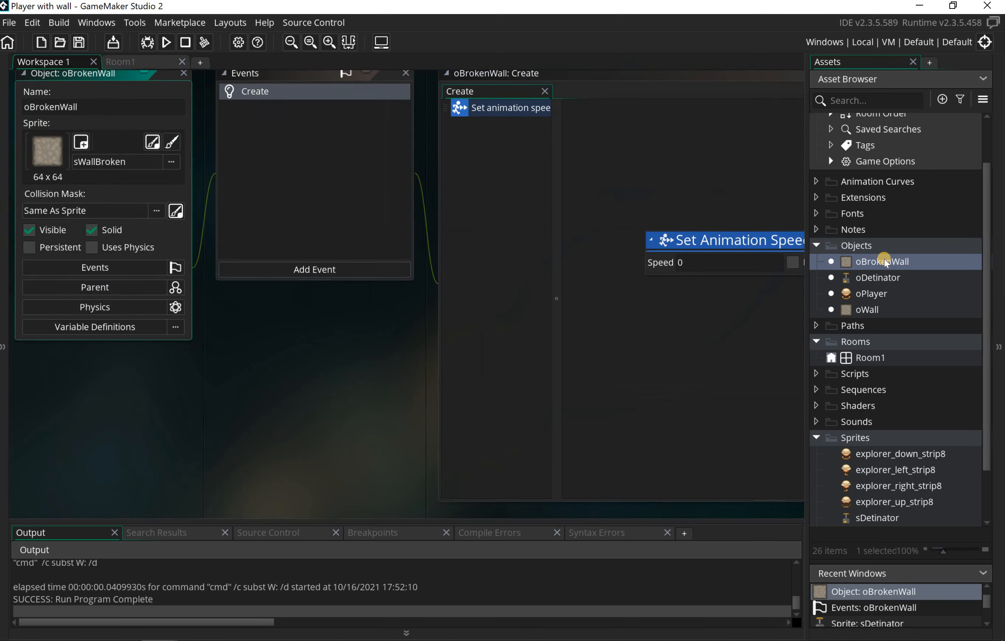
pyautogui.click(321, 277)
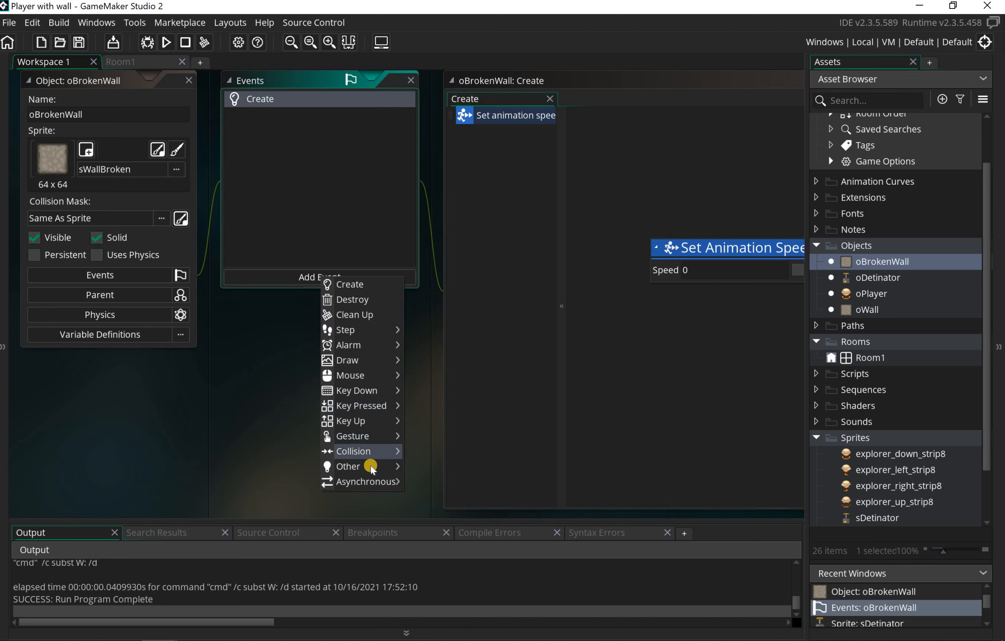
pyautogui.moveTo(371, 465)
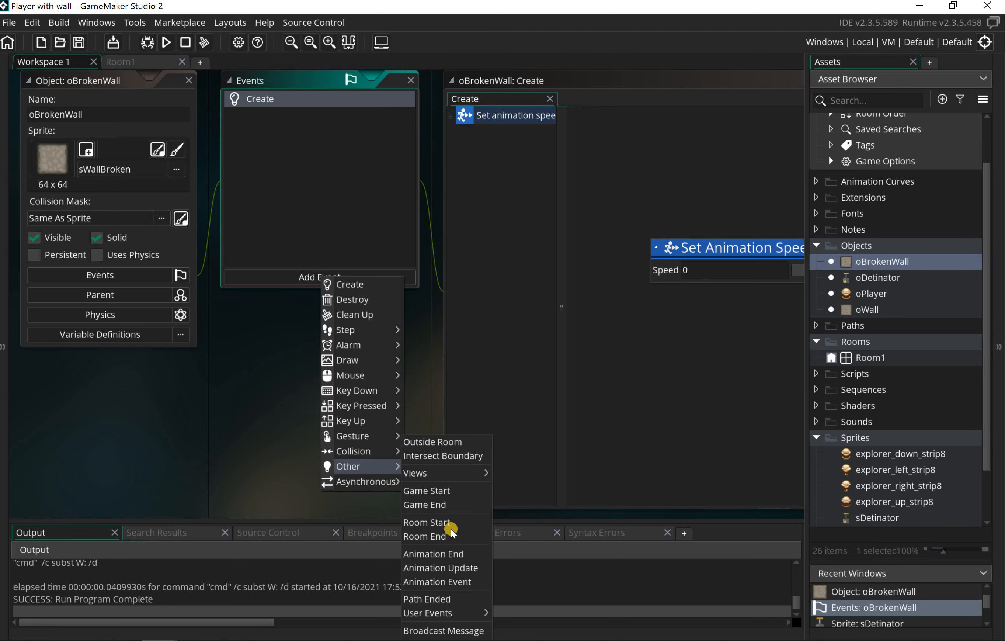
pyautogui.click(460, 554)
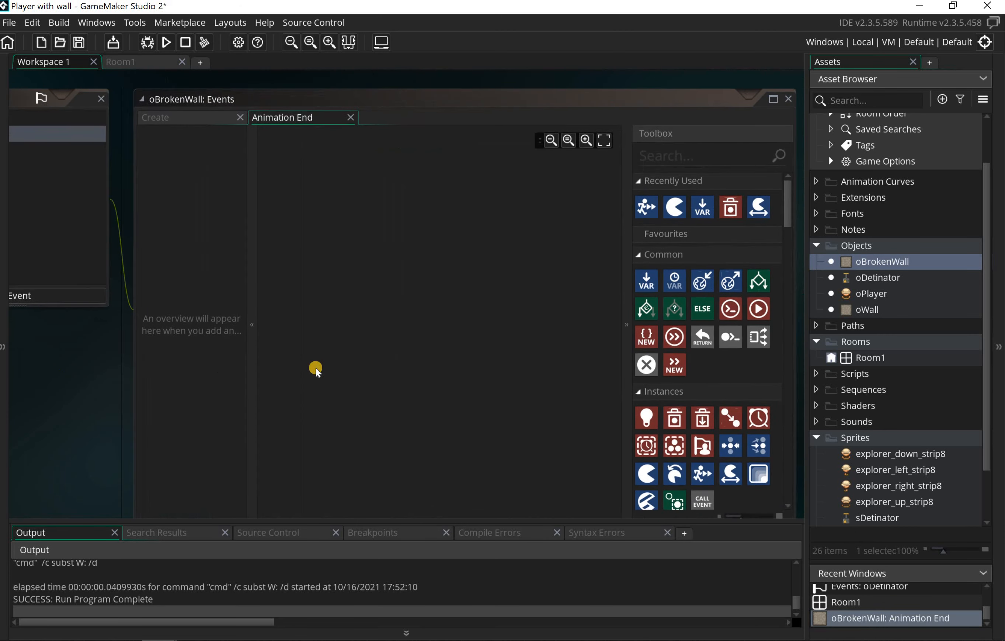
pyautogui.moveTo(661, 409); pyautogui.dragTo(348, 233)
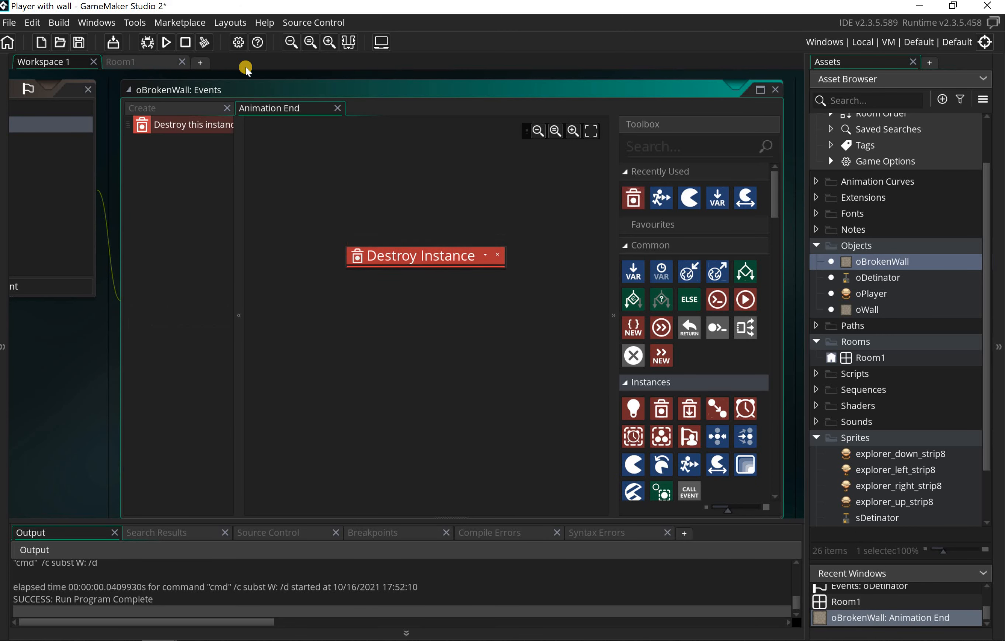
# Run the game, trigger the detonator, walk the player into the breakable wall's opening, close the game and return to oBrokenWall's events
pyautogui.click(166, 42)
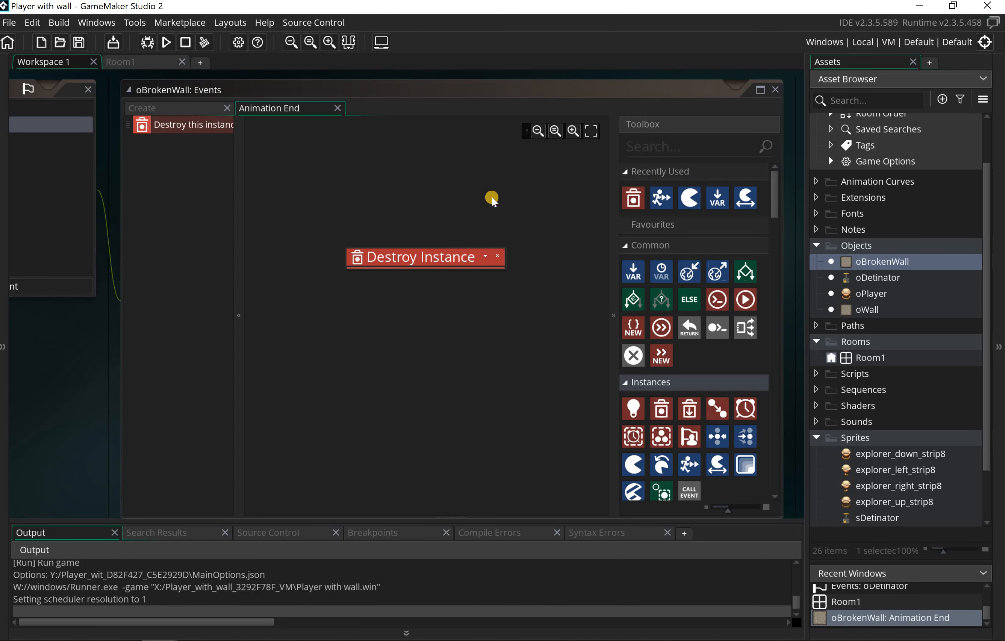
pyautogui.press('Right')
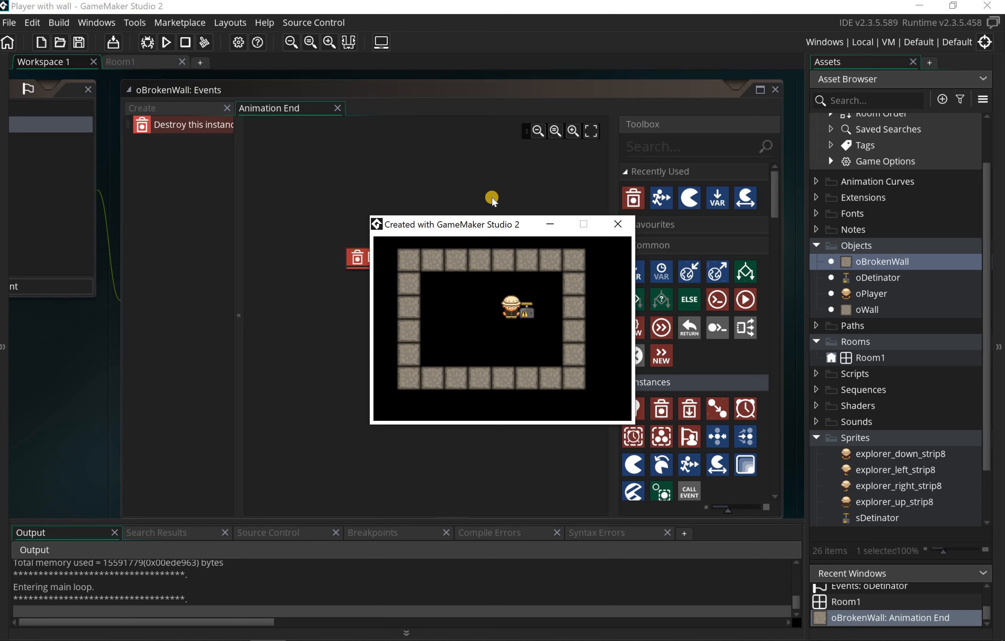
pyautogui.press('Down')
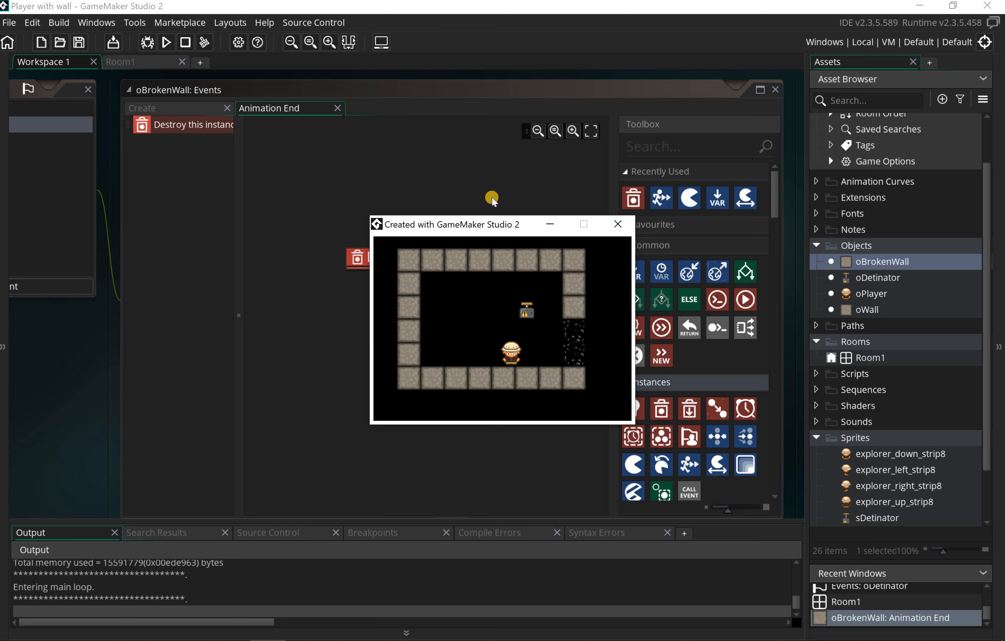
pyautogui.press('Right')
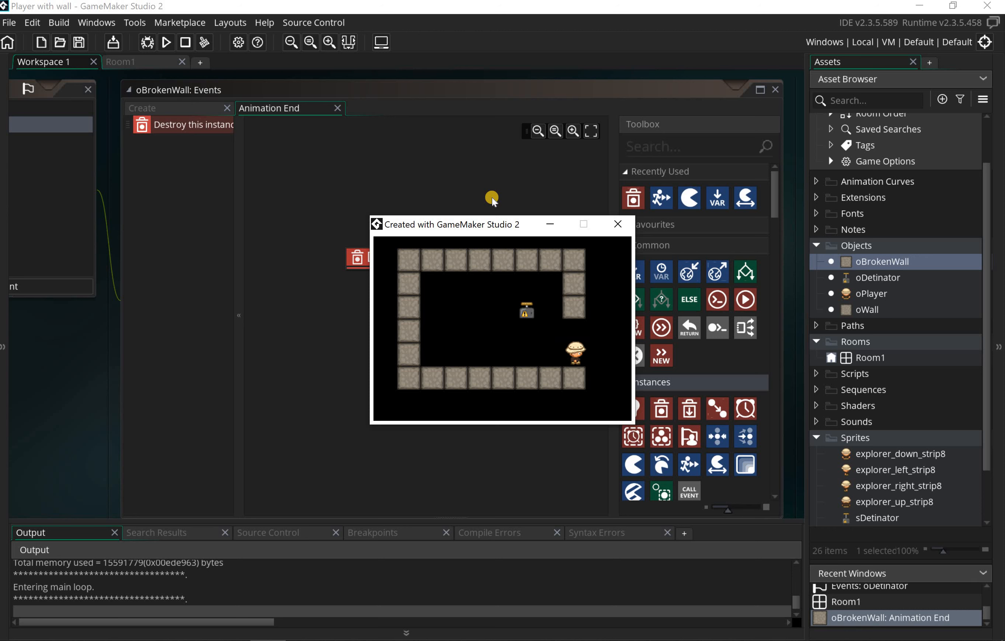
pyautogui.click(618, 224)
pyautogui.moveTo(146, 350); pyautogui.dragTo(327, 347, button='middle')
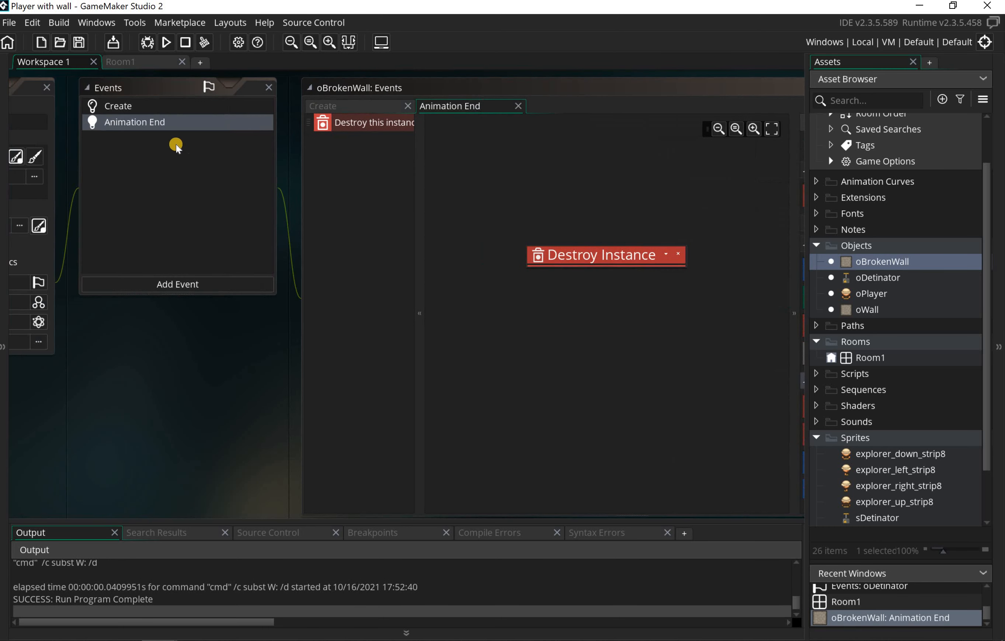